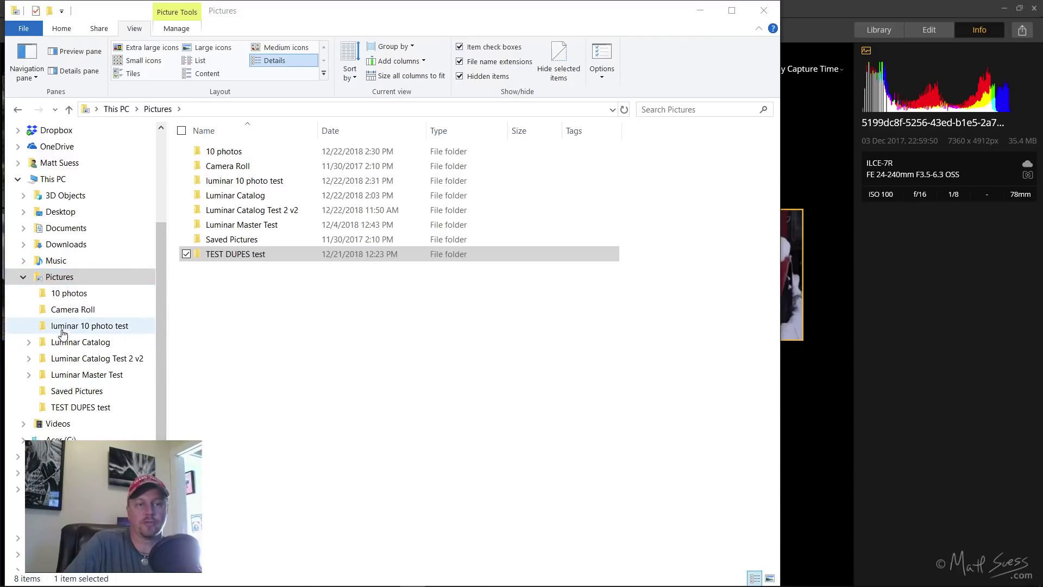
# Browse each Pictures subfolder, from 10 photos and Camera Roll through the catalog folders to TEST DUPES test.
pyautogui.click(70, 294)
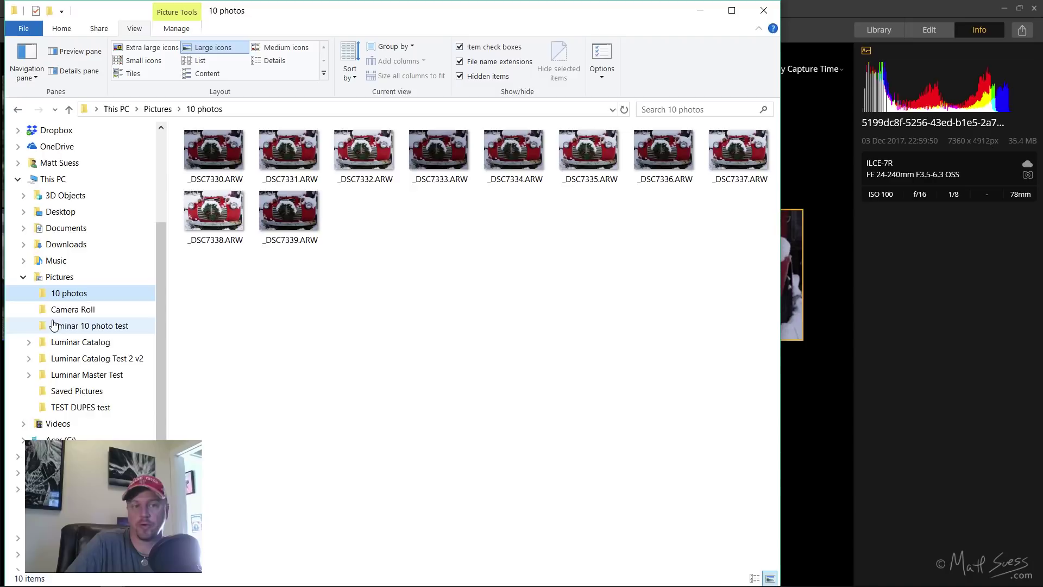
pyautogui.click(71, 310)
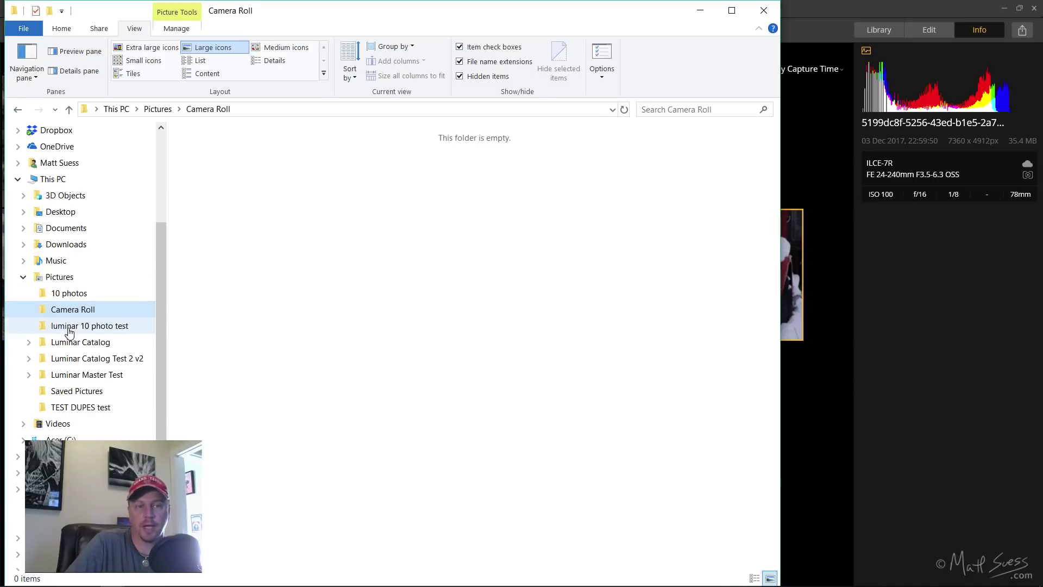
pyautogui.click(68, 327)
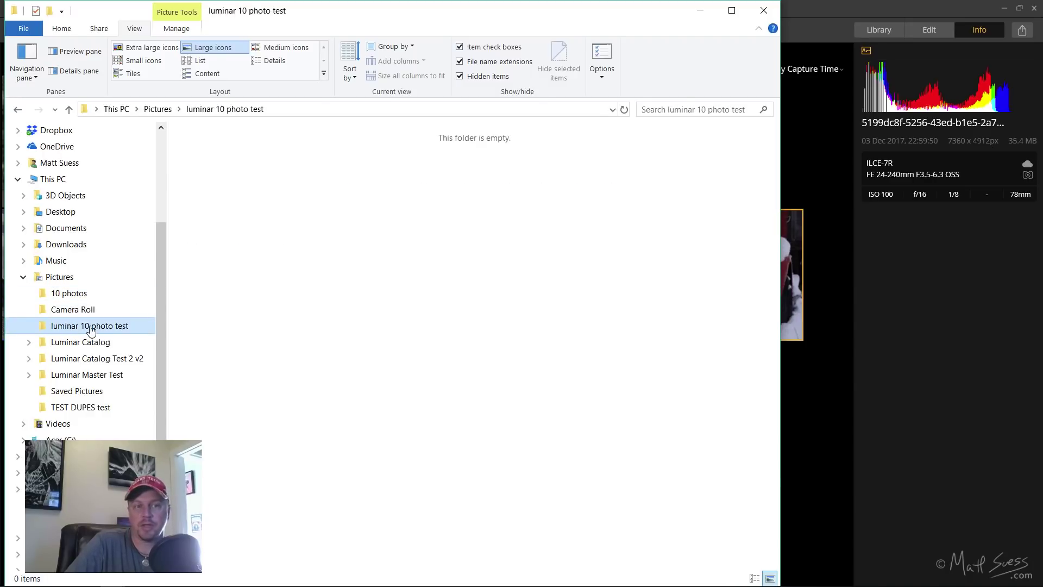
pyautogui.click(91, 348)
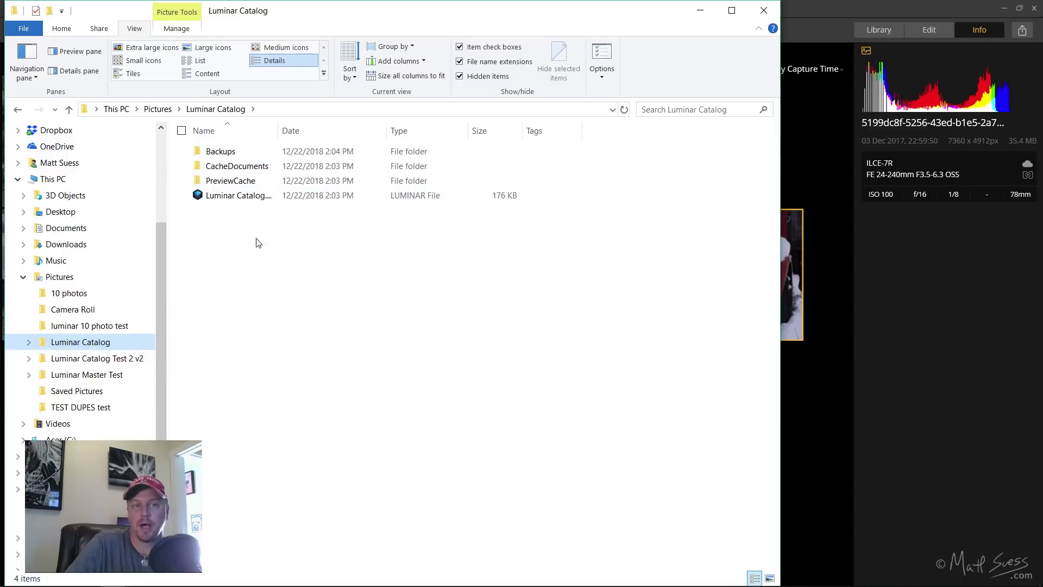
pyautogui.click(90, 360)
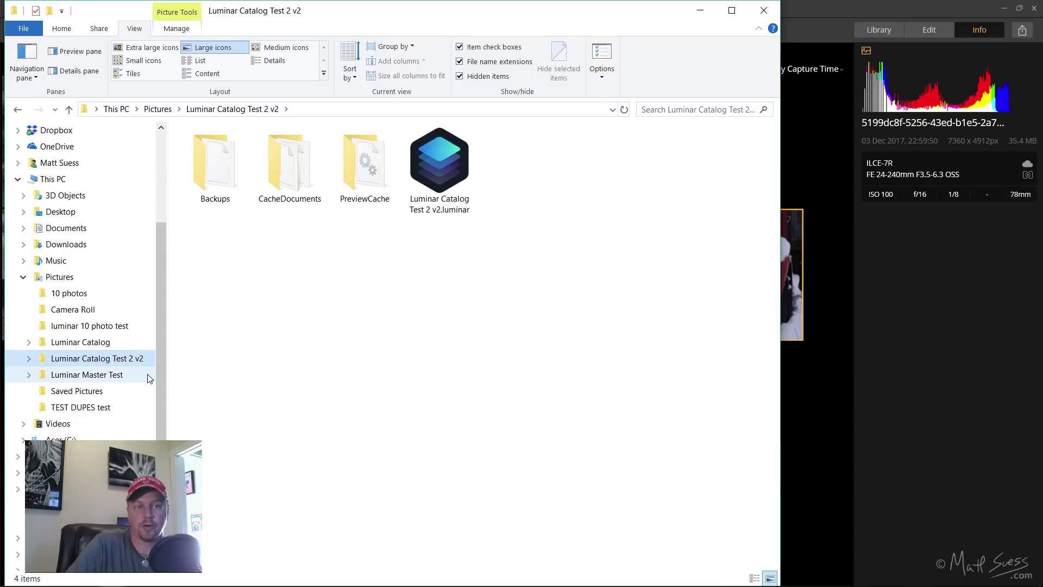
pyautogui.click(111, 378)
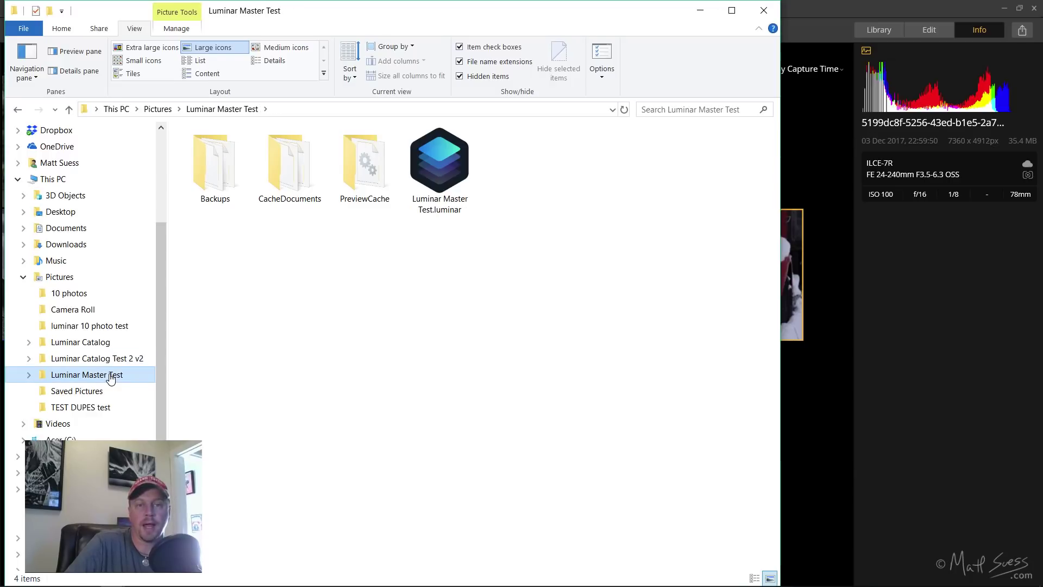
pyautogui.click(88, 392)
pyautogui.click(99, 412)
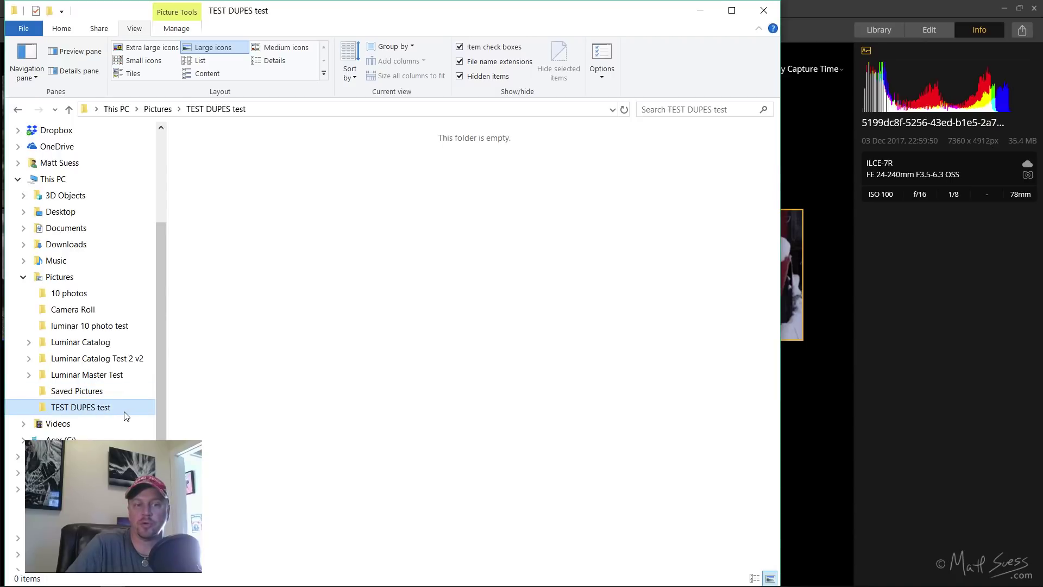
# Return to Pictures, revisit 10 photos, and switch back to Luminar's Save As dialog.
pyautogui.click(69, 281)
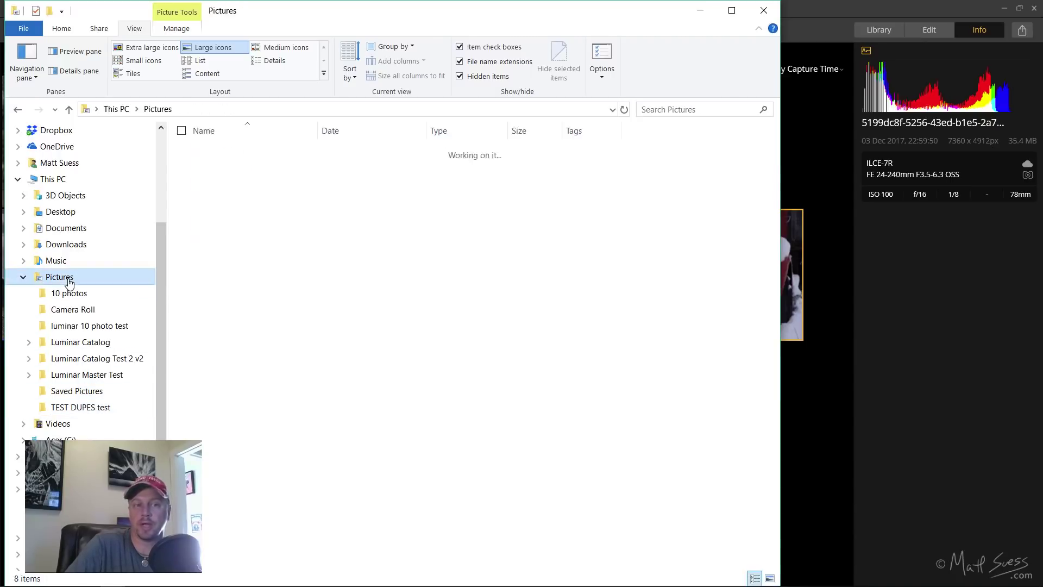
pyautogui.click(308, 369)
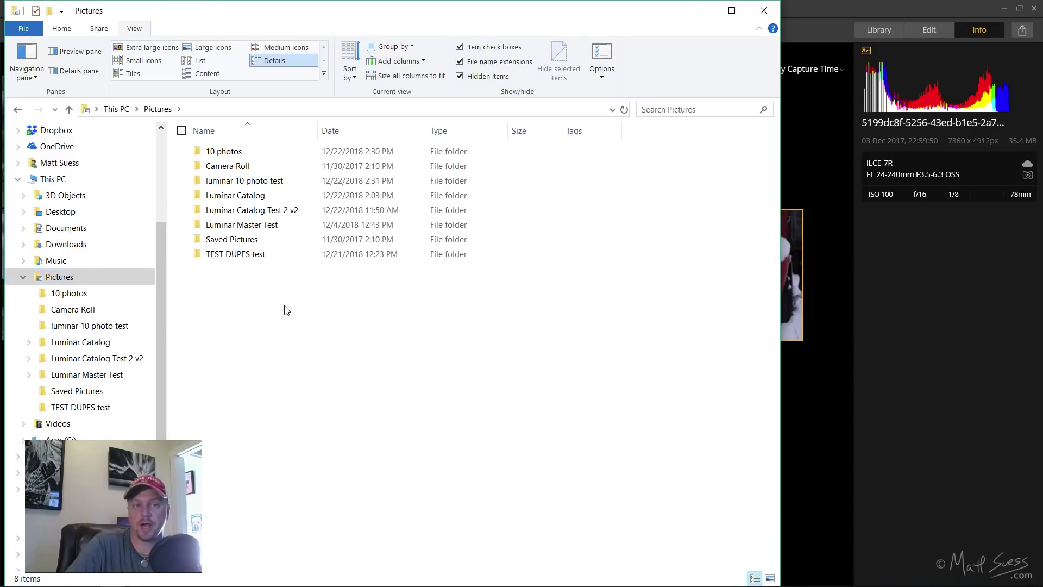
pyautogui.click(75, 293)
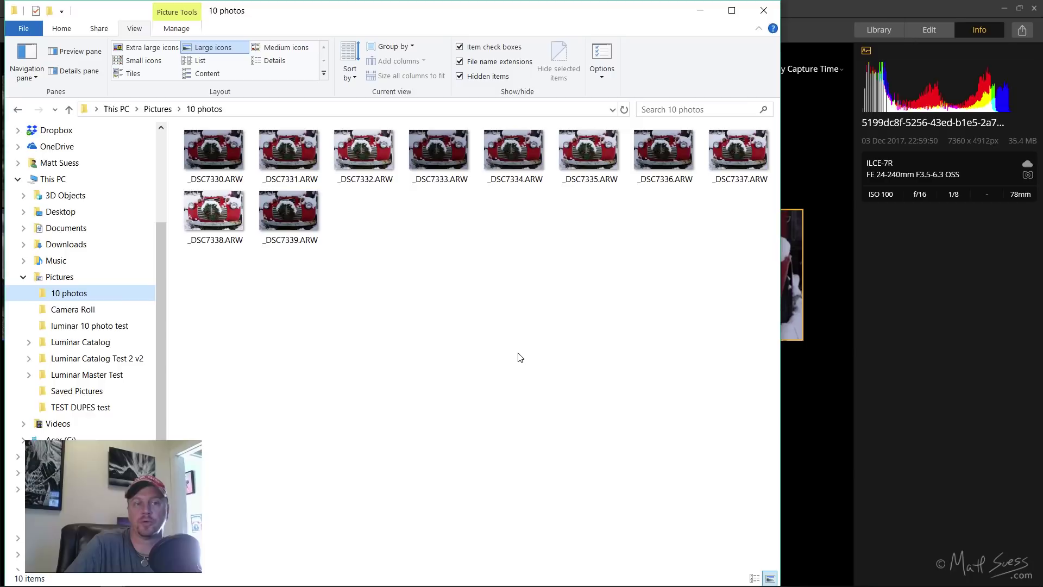
pyautogui.click(838, 369)
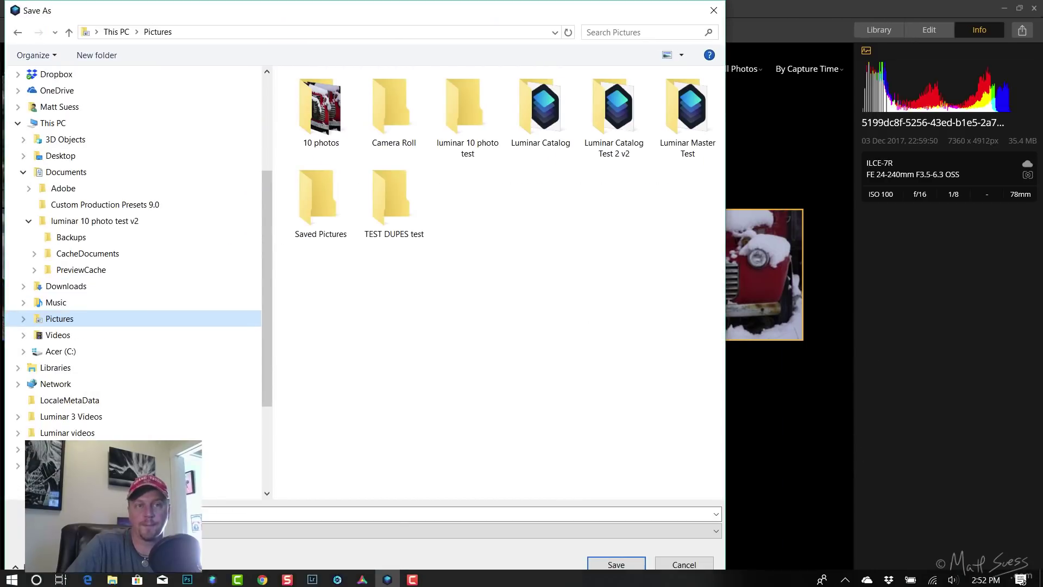
pyautogui.click(391, 580)
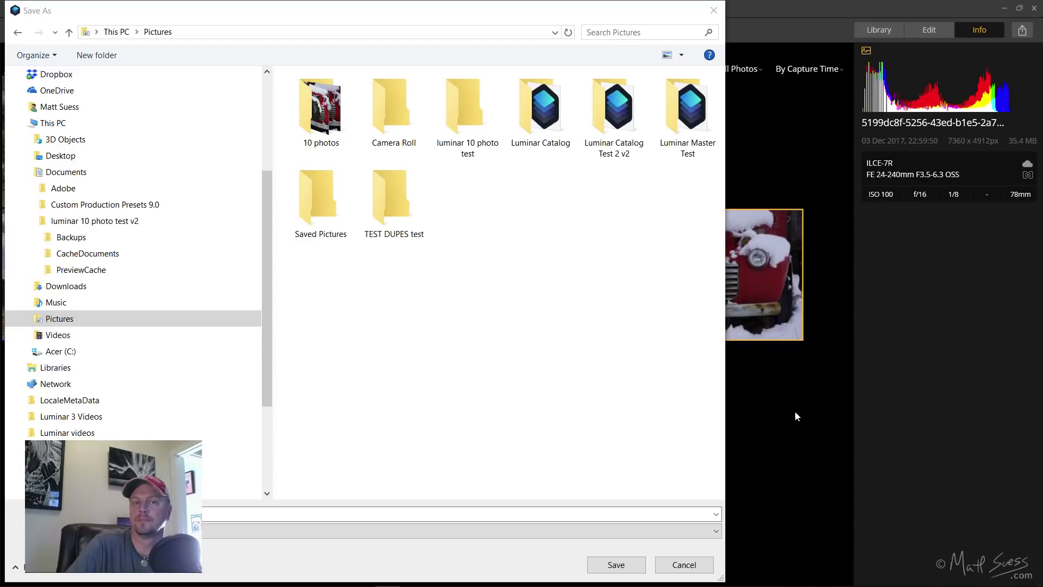
pyautogui.moveTo(460, 584)
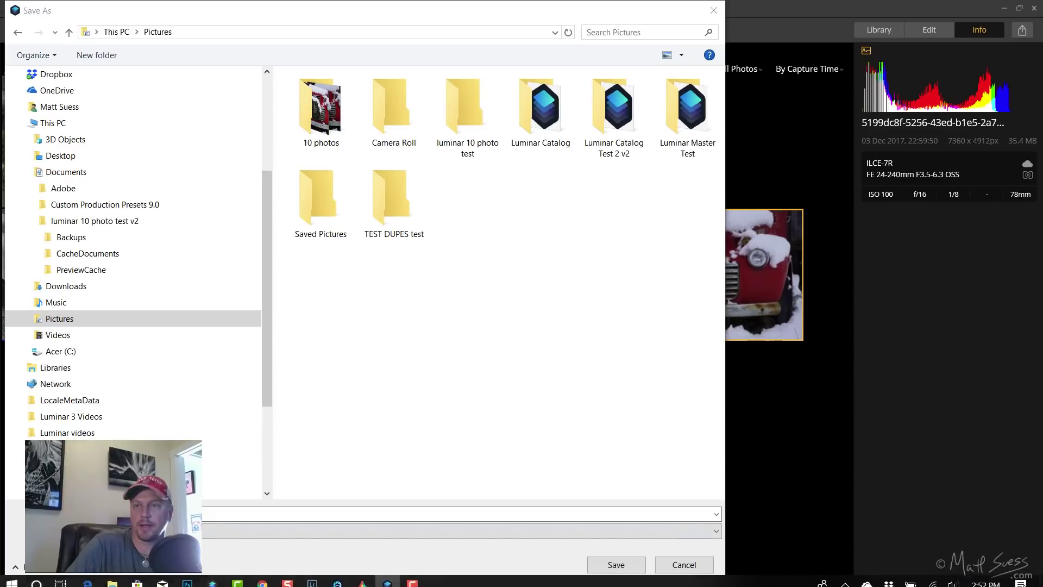
pyautogui.click(1032, 14)
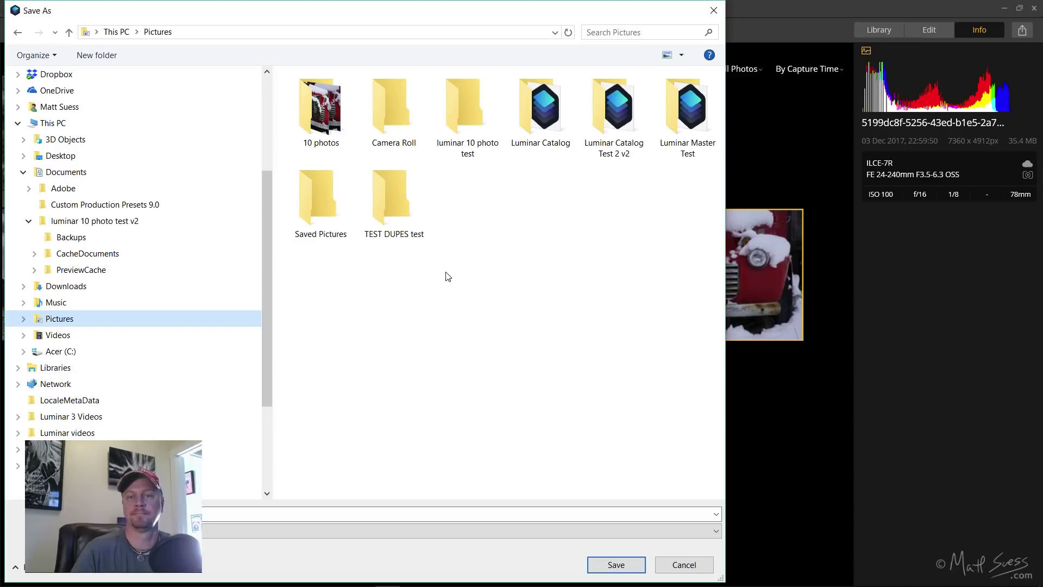
# End Luminar 3 in Task Manager and relaunch it into the 7-photo CacheDocuments library.
pyautogui.hotkey('ctrl', 'shift', 'Escape')
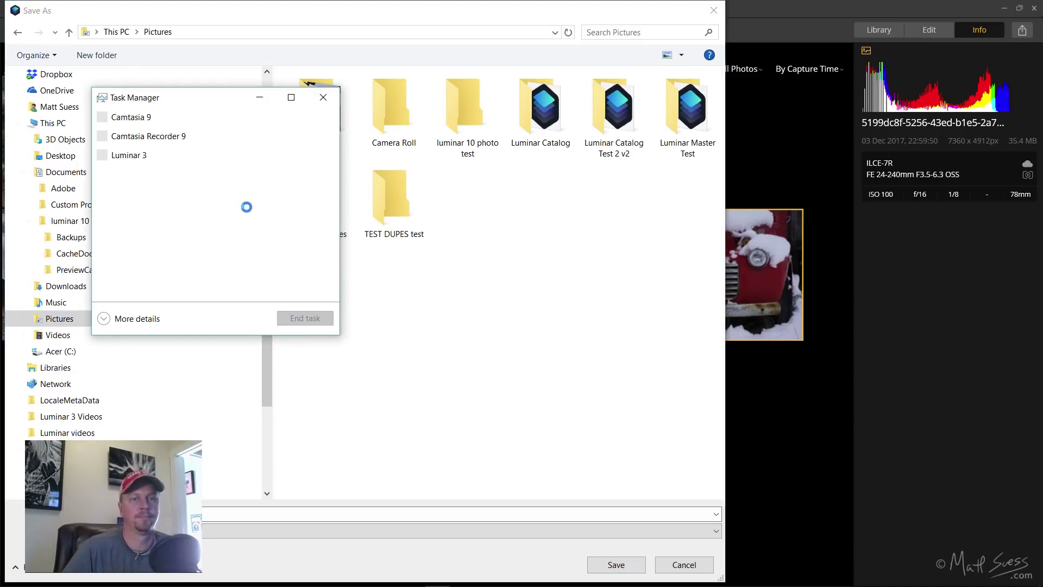
pyautogui.click(179, 158)
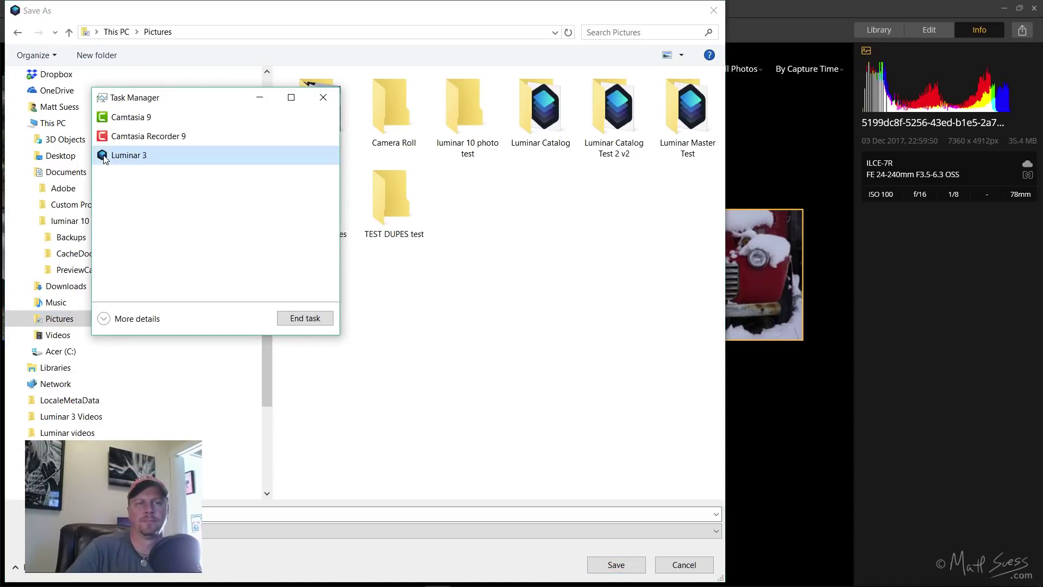
pyautogui.click(314, 323)
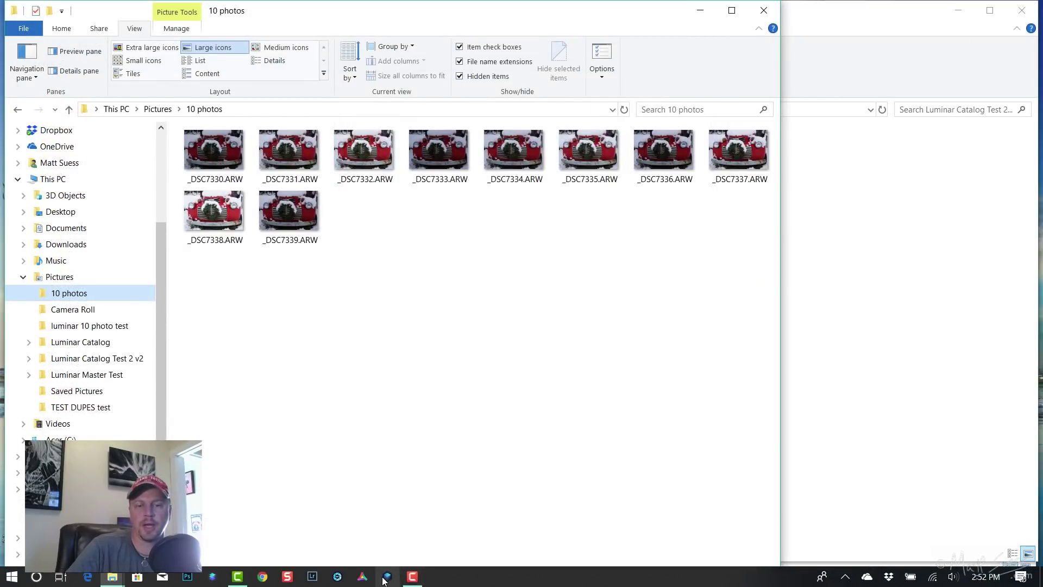
pyautogui.click(385, 578)
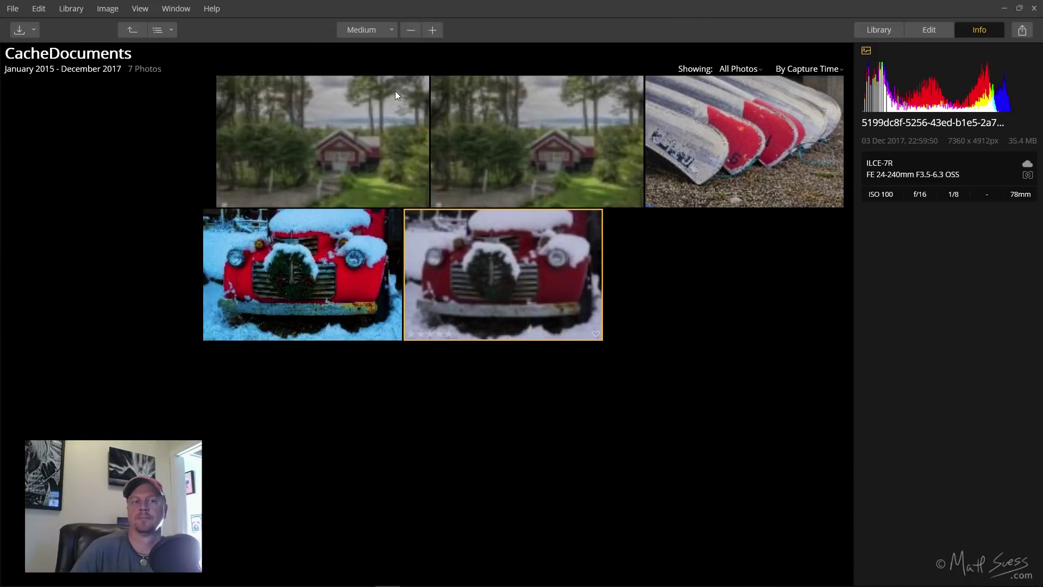
# Start a new catalog and set the Save As location to the Pictures folder.
pyautogui.click(12, 9)
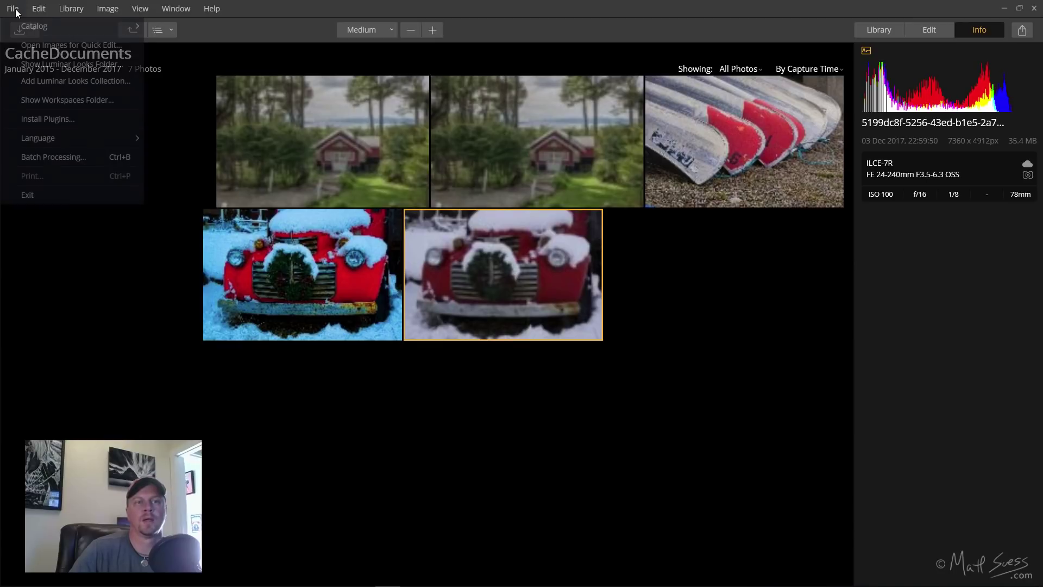
pyautogui.moveTo(42, 25)
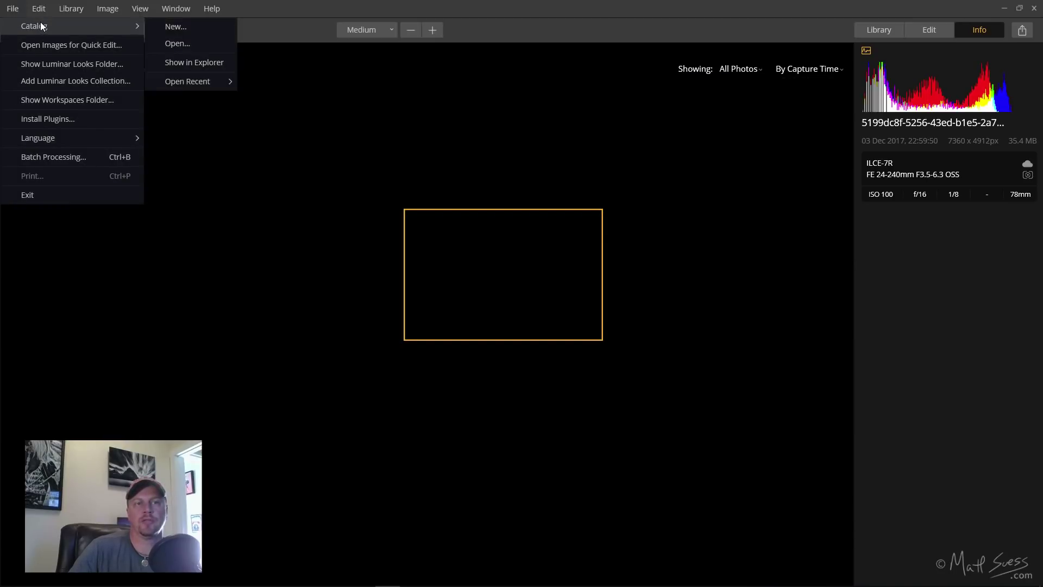
pyautogui.click(185, 27)
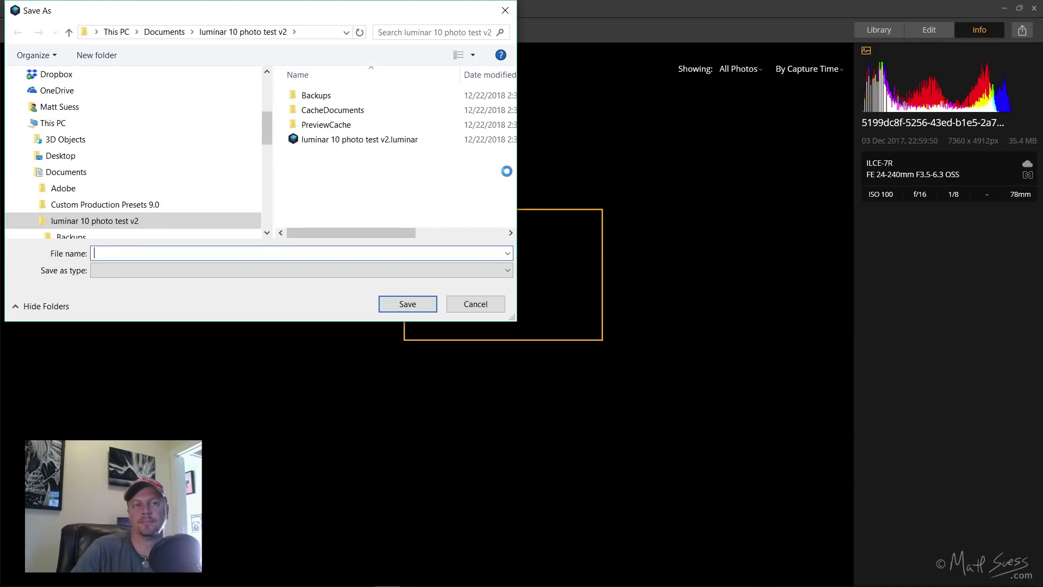
pyautogui.scroll(-1, 249, 181)
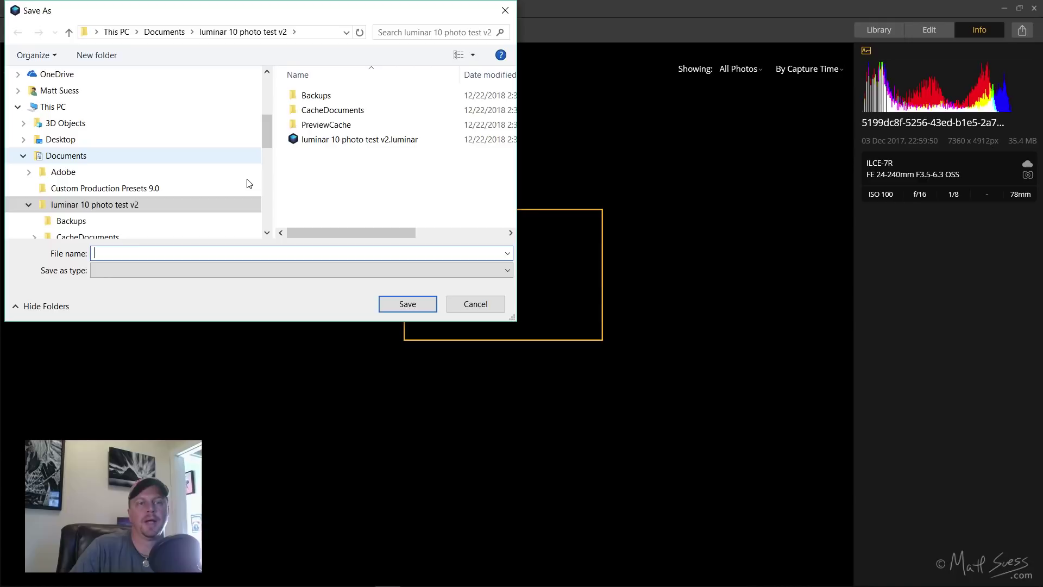
pyautogui.scroll(-1, 249, 183)
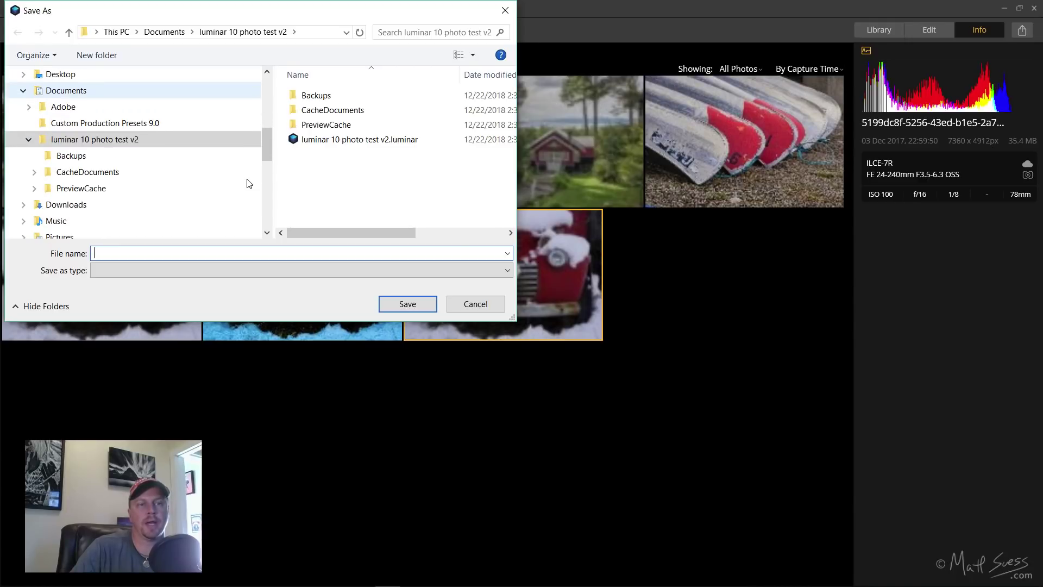
pyautogui.scroll(-1, 75, 172)
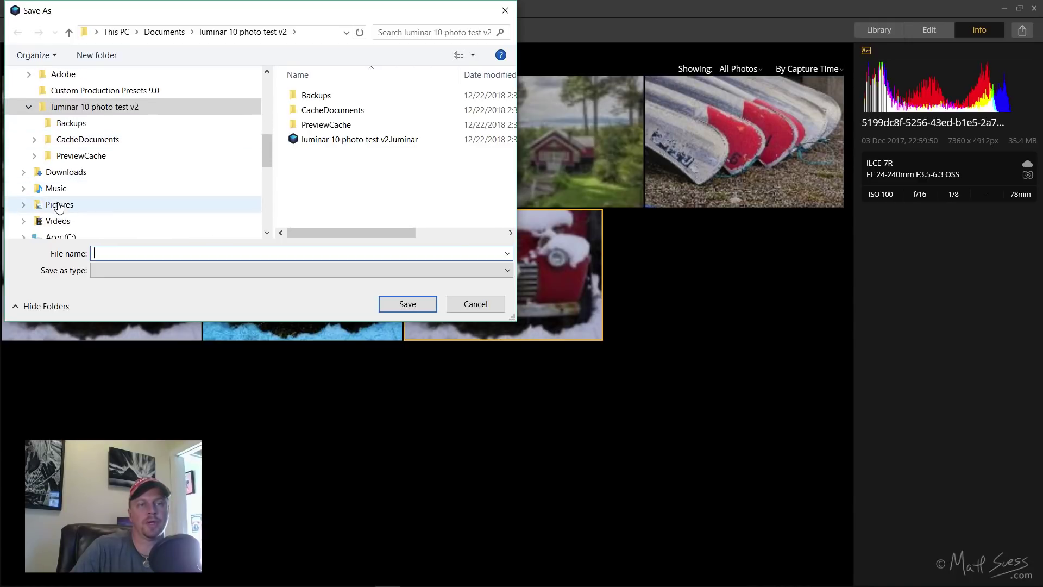
pyautogui.click(58, 205)
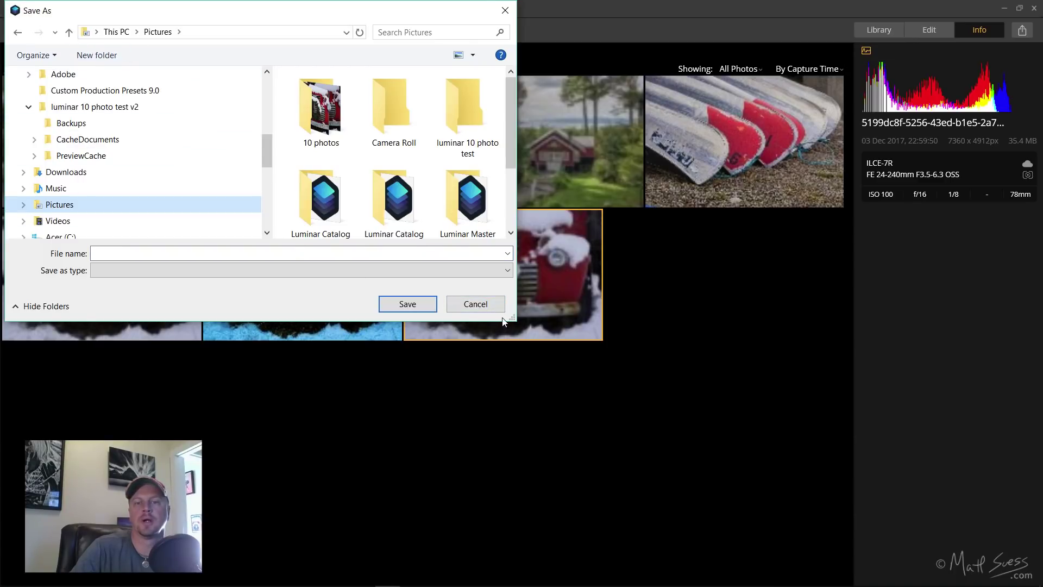
# Enlarge the dialog, open TEST DUPES test, and name the file 'testing number of photos'.
pyautogui.moveTo(512, 317); pyautogui.dragTo(699, 459)
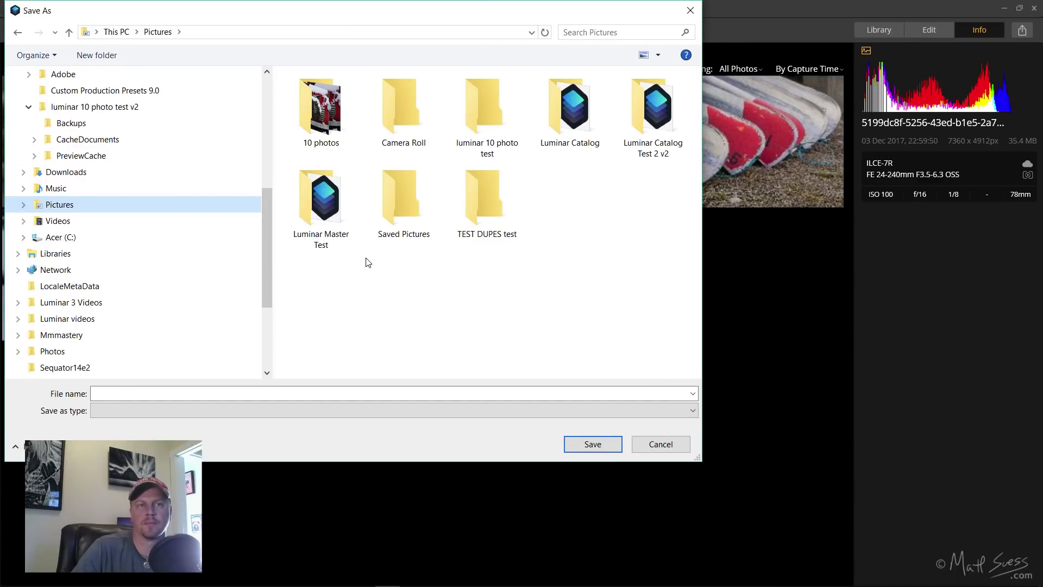
pyautogui.doubleClick(471, 191)
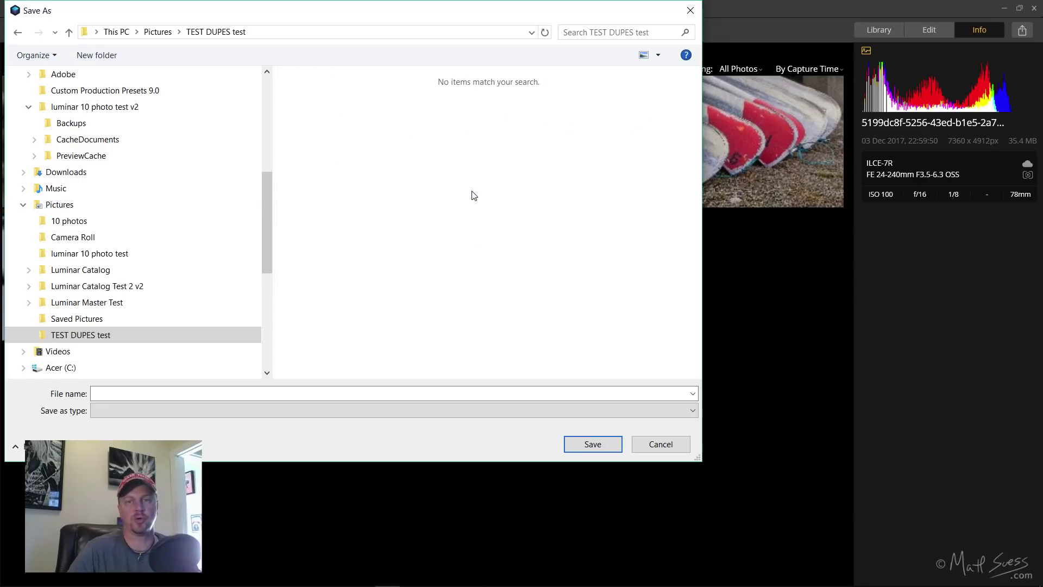
pyautogui.click(249, 389)
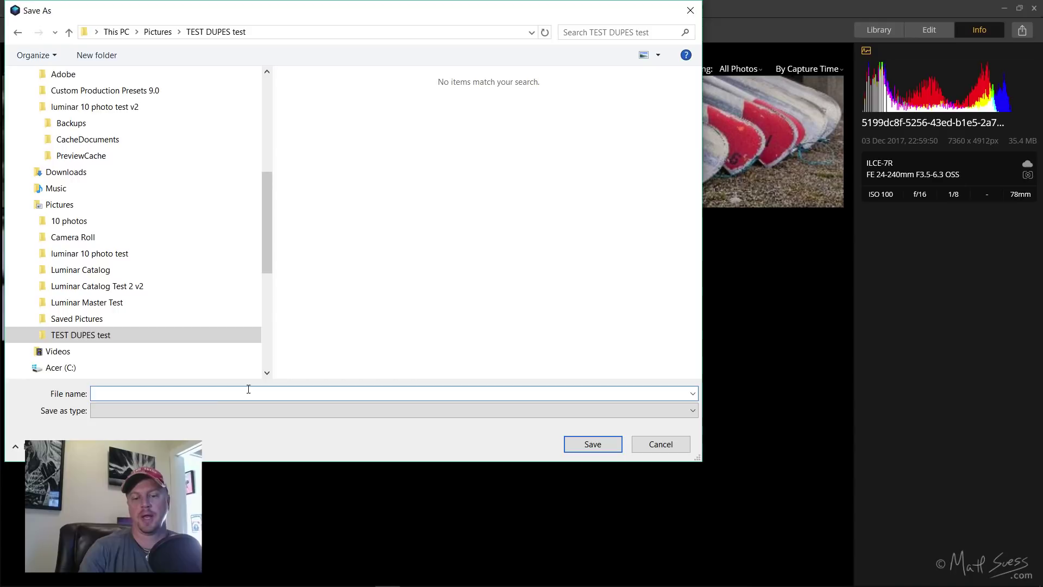
pyautogui.write('testing')
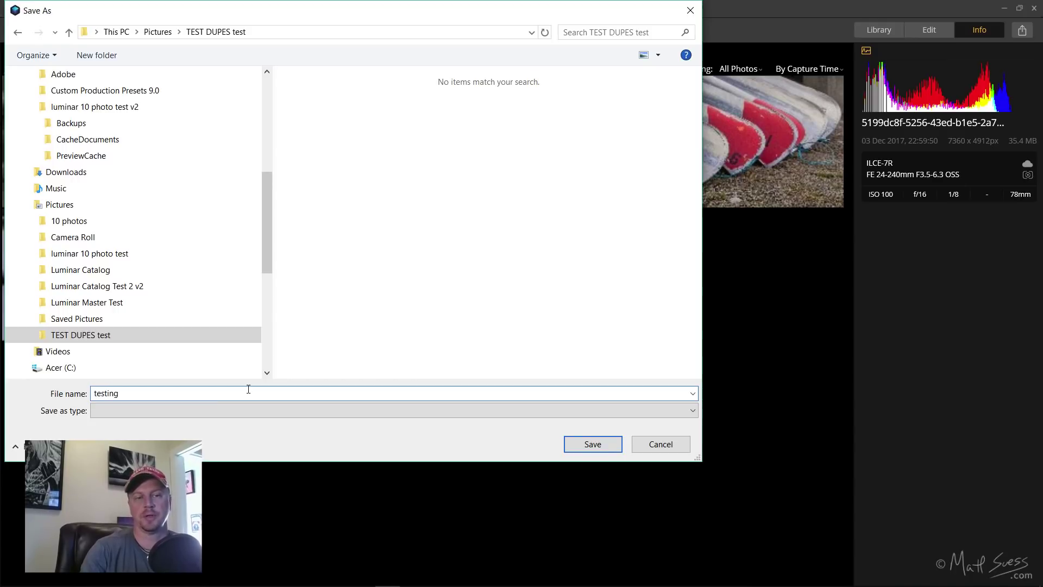
pyautogui.write(' number')
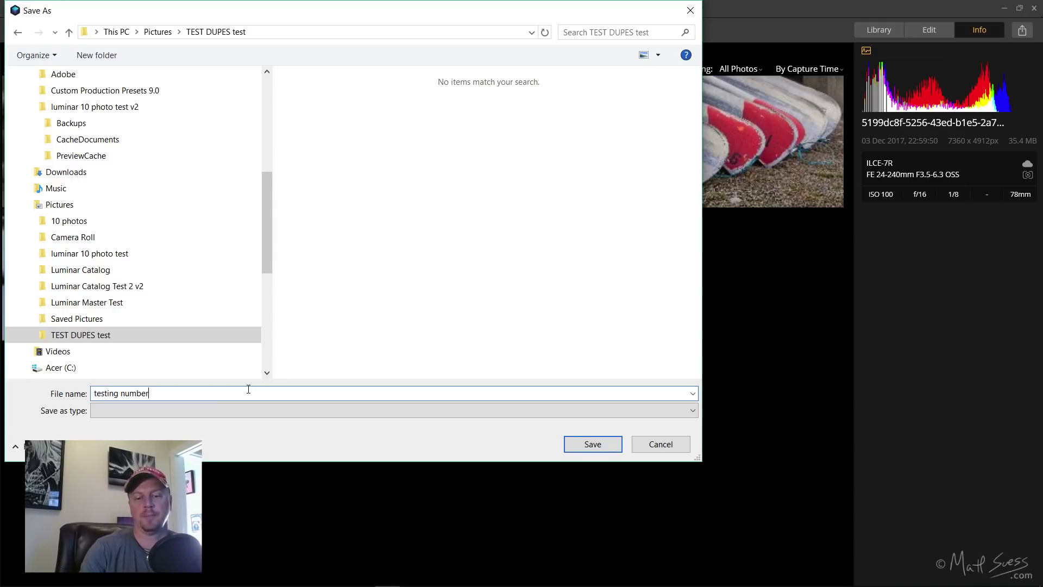
pyautogui.write(' of photos')
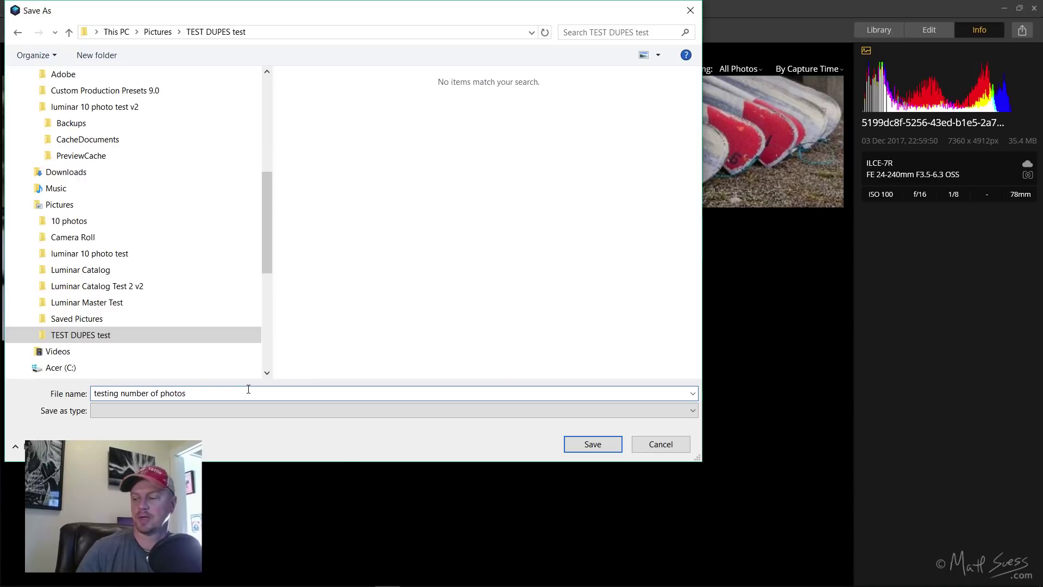
# Save the catalog in TEST DUPES test, then bring Luminar 3 back over the 10 photos folder.
pyautogui.click(593, 444)
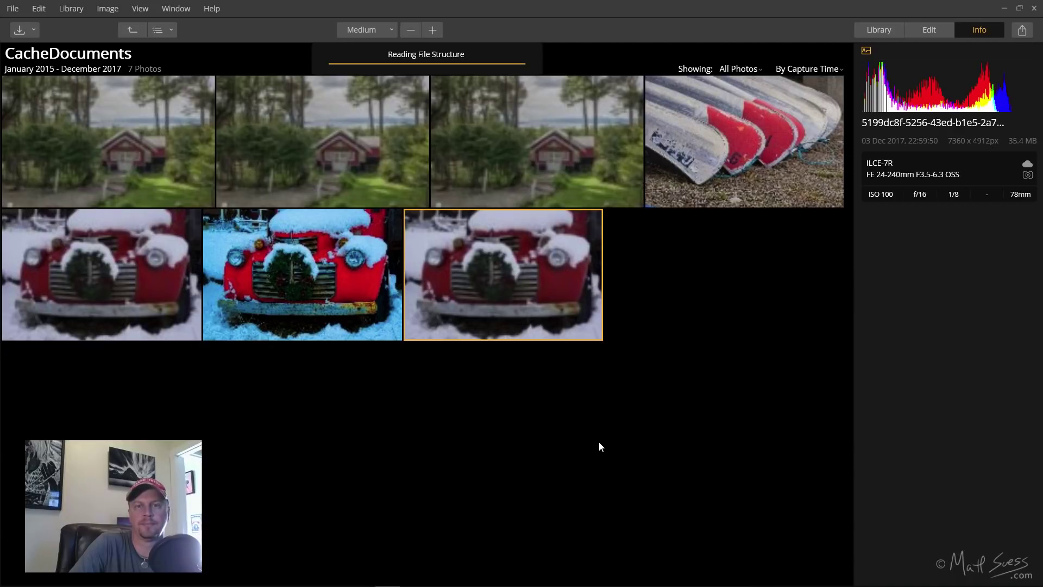
pyautogui.hotkey('alt', 'Tab')
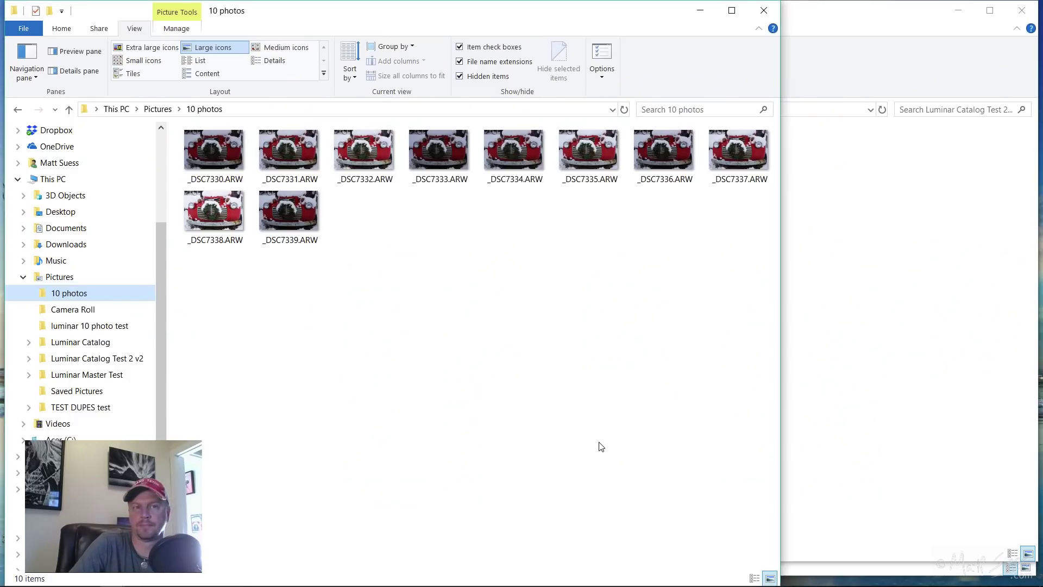
pyautogui.click(388, 577)
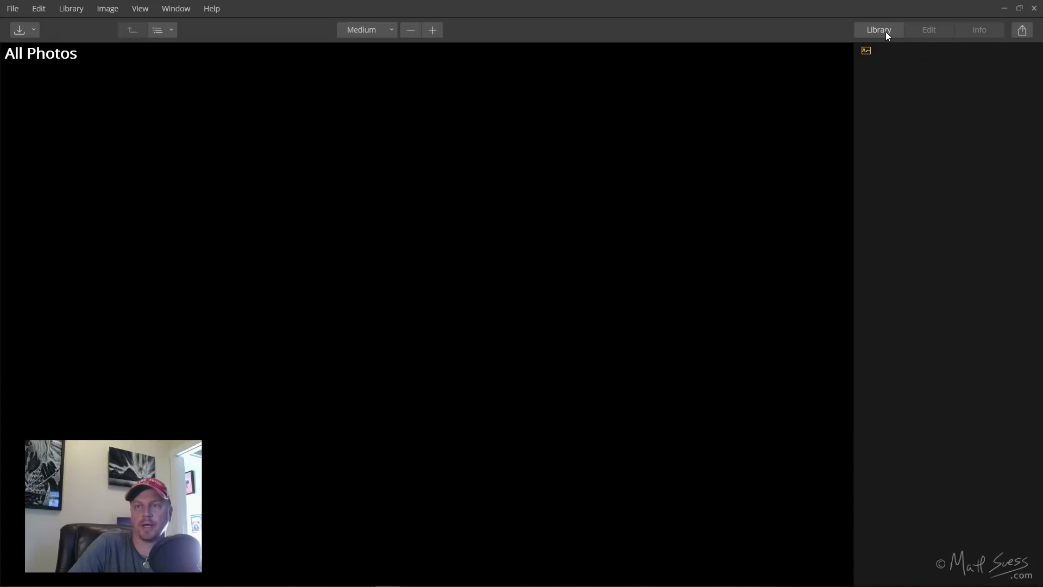
# Show the Library panel, with all shortcut counts at 0 and no albums or folders.
pyautogui.click(885, 31)
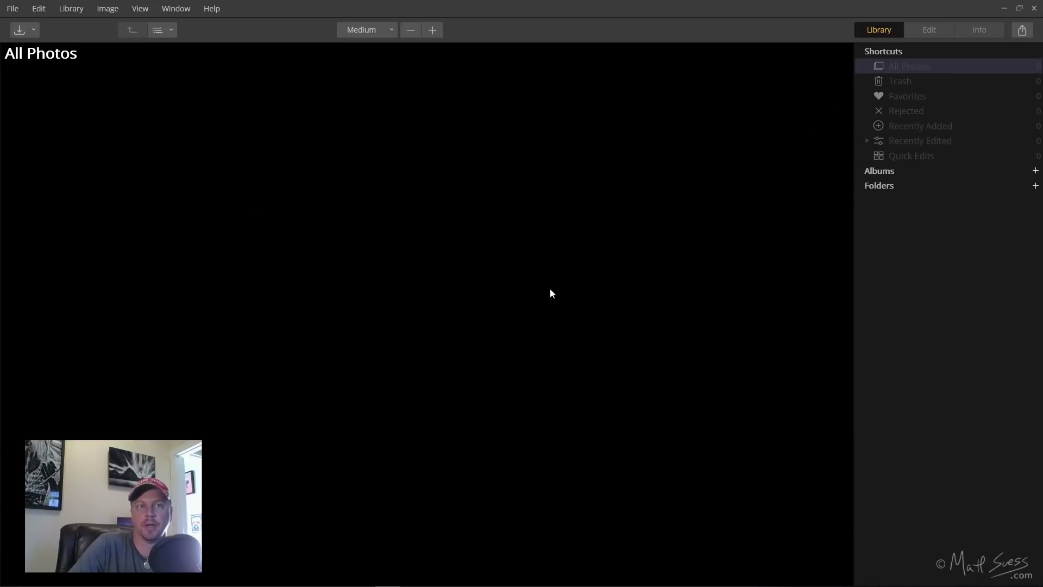
# Start adding a folder and expand the user profile in the Browse For Folder tree.
pyautogui.click(1035, 185)
pyautogui.scroll(-1, 486, 317)
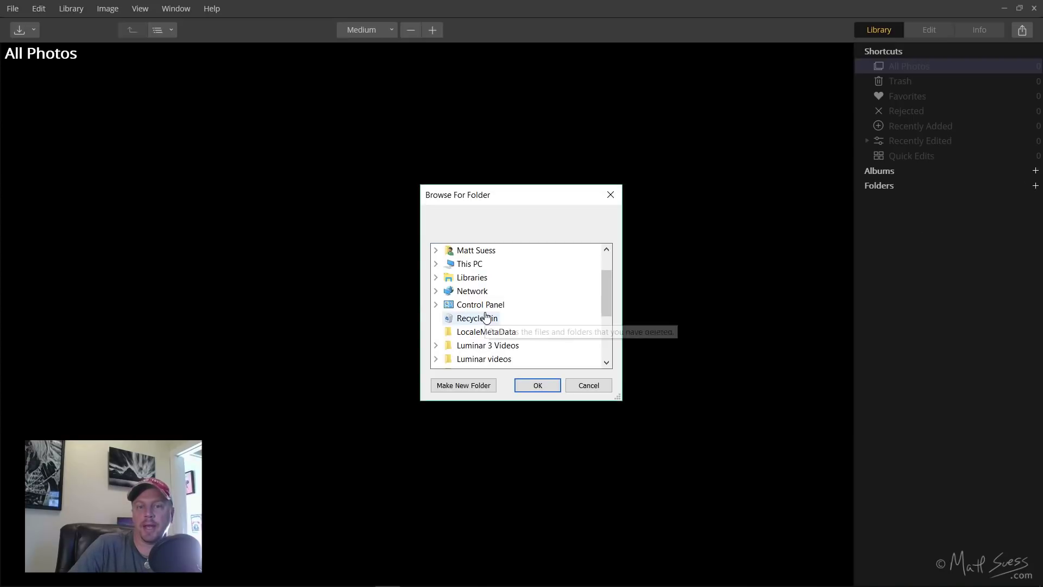
pyautogui.scroll(-1, 486, 317)
pyautogui.scroll(-1, 486, 317)
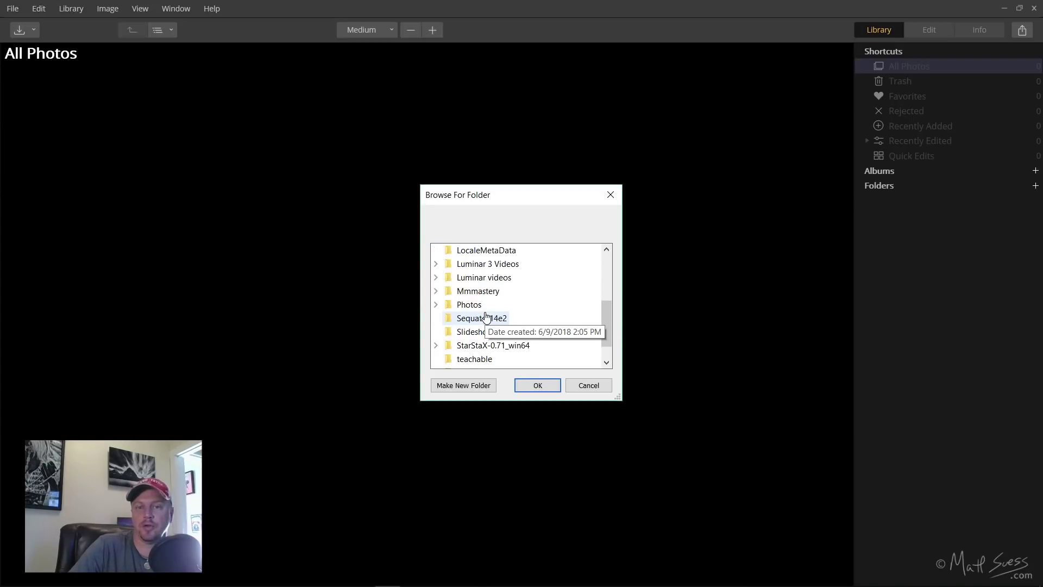
pyautogui.scroll(-1, 486, 317)
pyautogui.scroll(4, 462, 318)
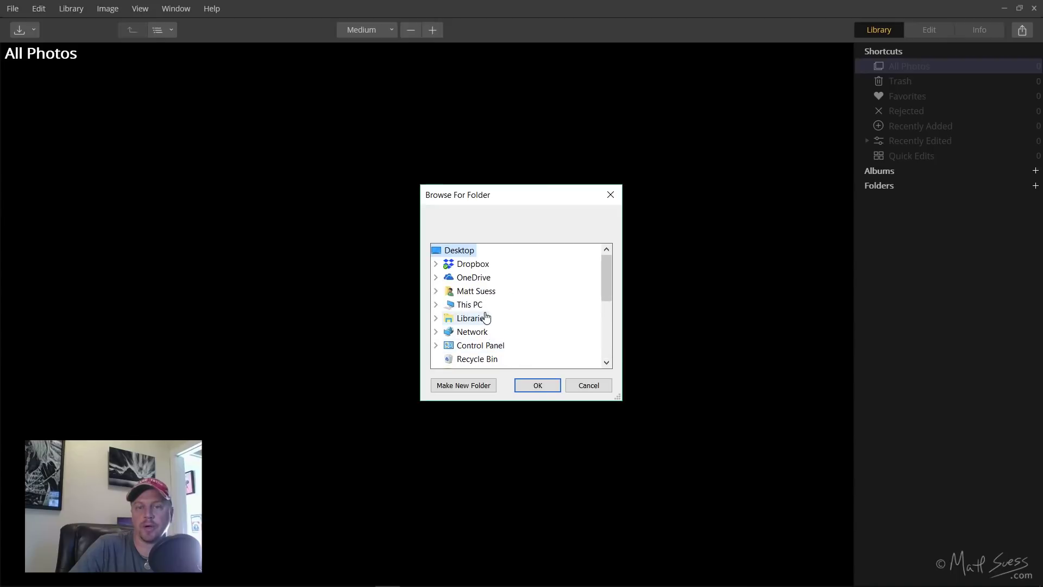
pyautogui.scroll(-1, 455, 319)
pyautogui.click(435, 250)
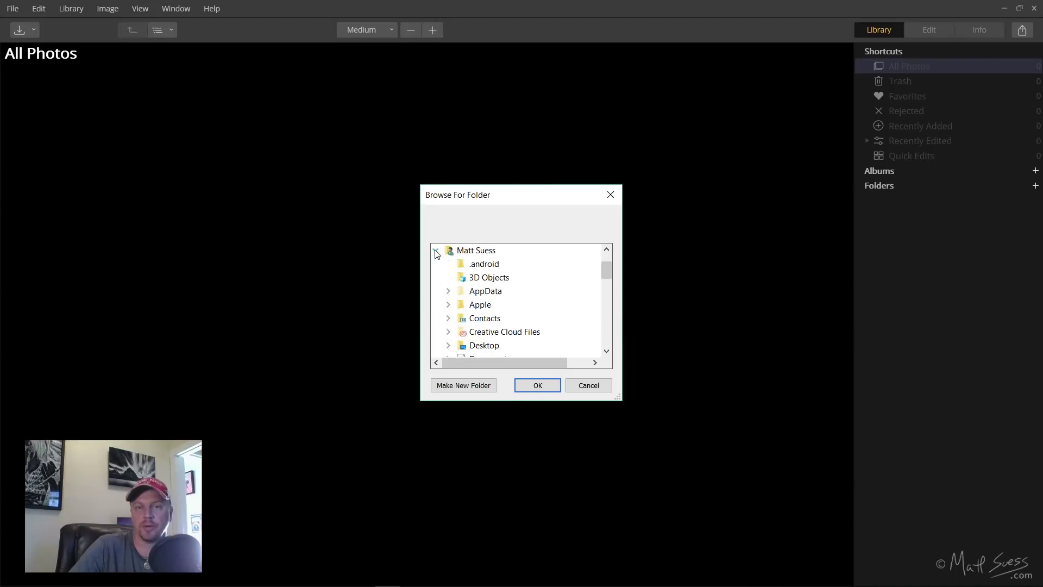
# Select Pictures and confirm it, bringing 248 photos into the catalog.
pyautogui.scroll(-2, 481, 320)
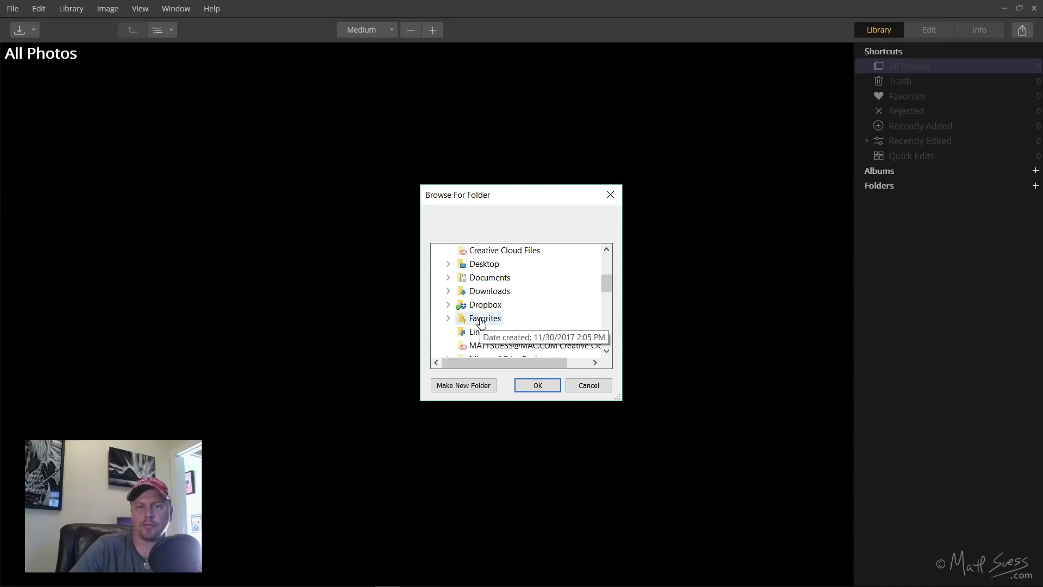
pyautogui.scroll(-2, 481, 322)
pyautogui.scroll(2, 481, 321)
pyautogui.scroll(-1, 481, 321)
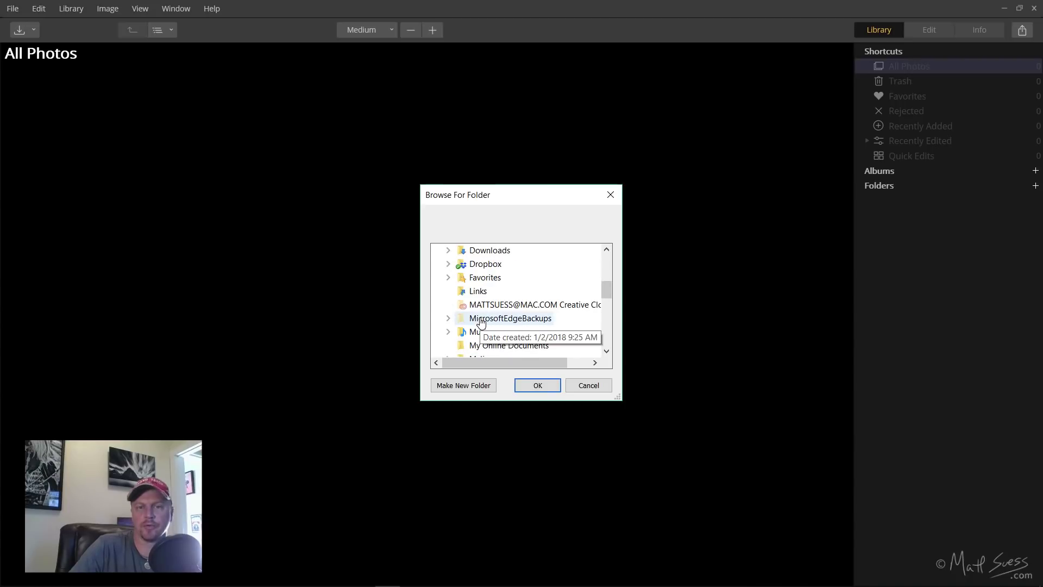
pyautogui.scroll(-1, 481, 322)
pyautogui.scroll(1, 492, 271)
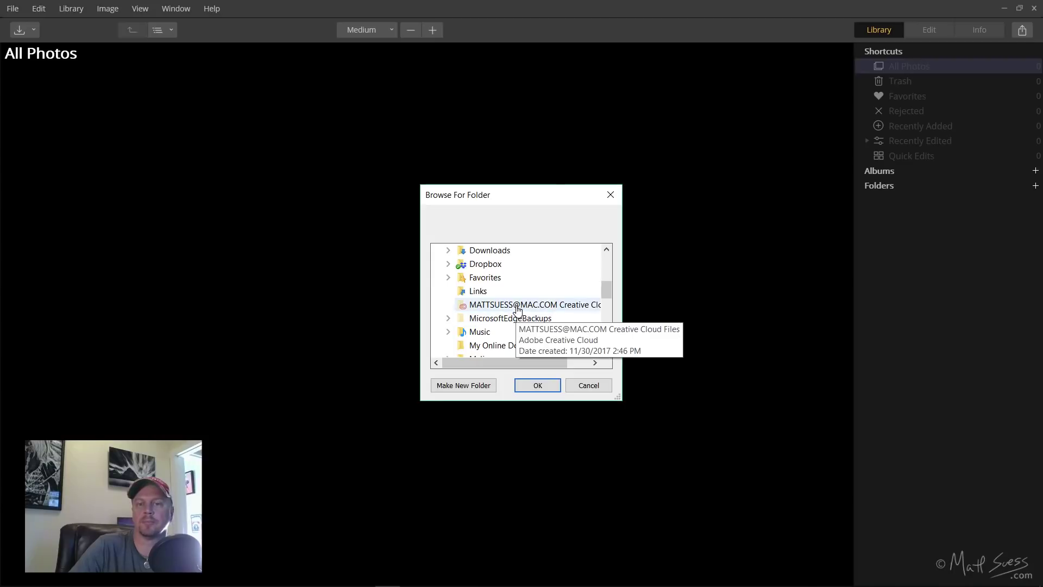
pyautogui.scroll(2, 505, 308)
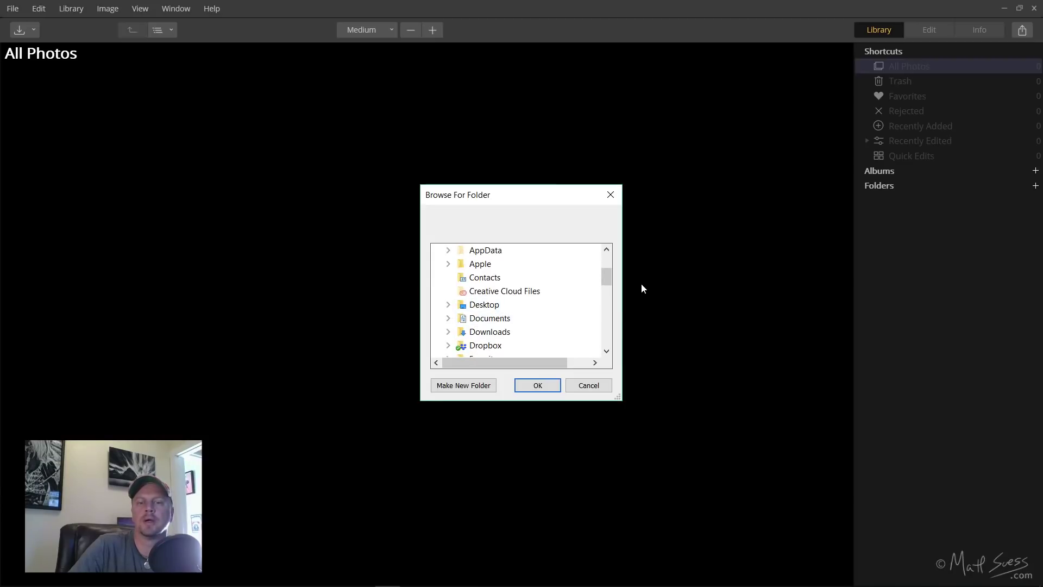
pyautogui.moveTo(607, 278); pyautogui.dragTo(607, 307)
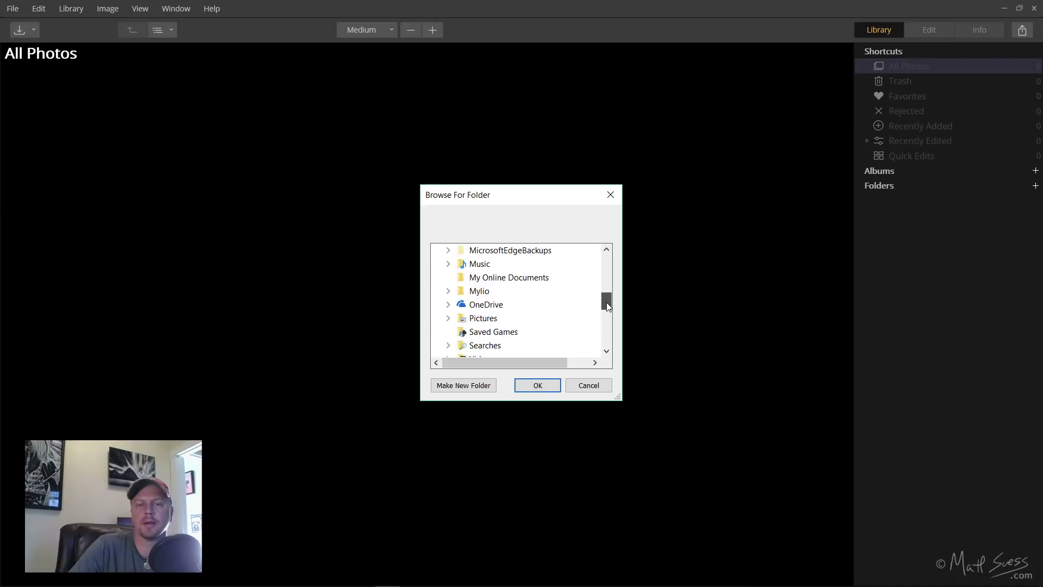
pyautogui.click(465, 319)
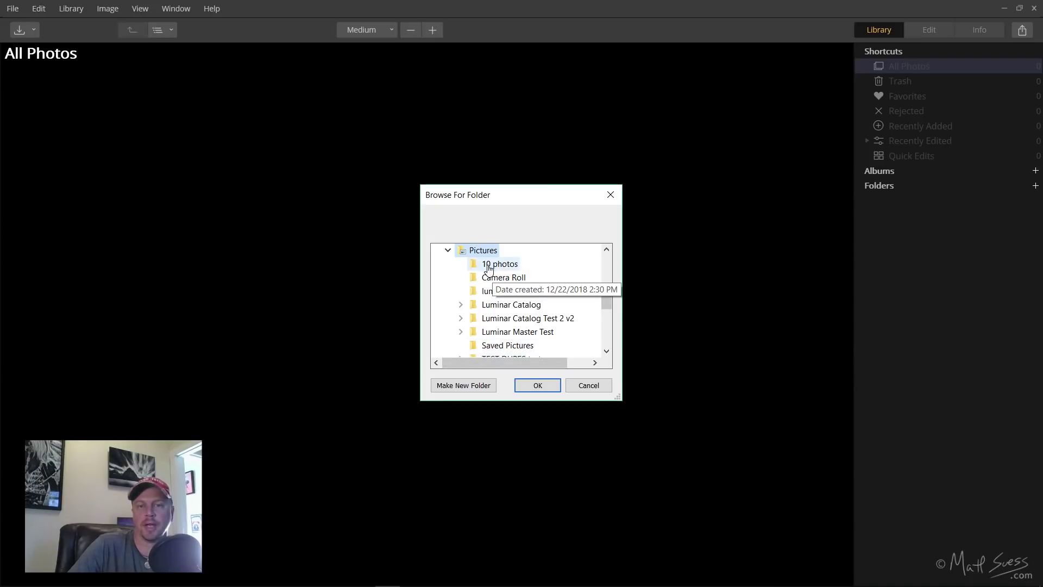
pyautogui.click(536, 385)
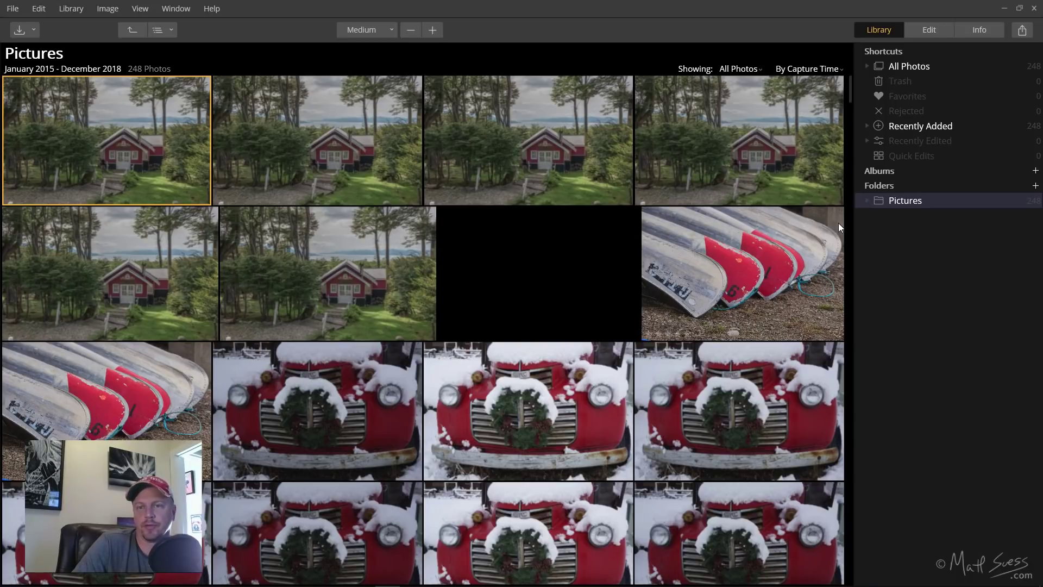
# Expand Pictures, view 10 photos, and expand Luminar Catalog Test 2 v2 and Luminar Master Test.
pyautogui.click(867, 201)
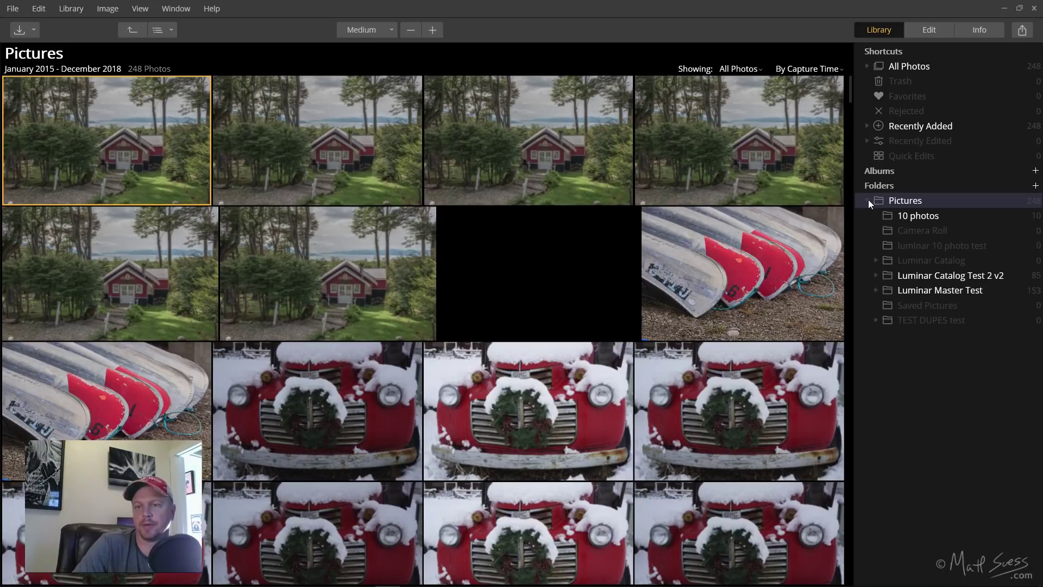
pyautogui.click(886, 218)
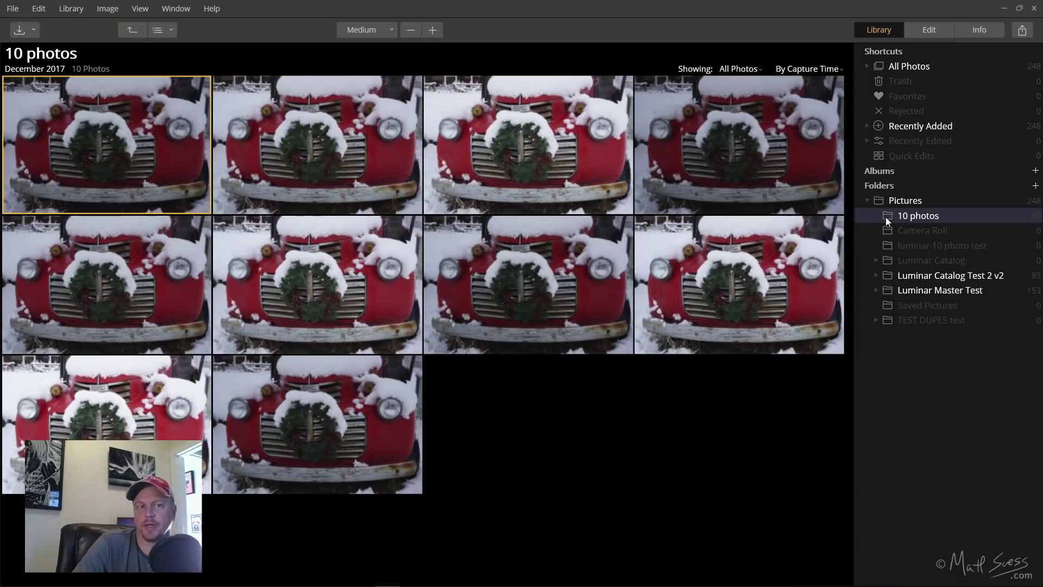
pyautogui.click(876, 276)
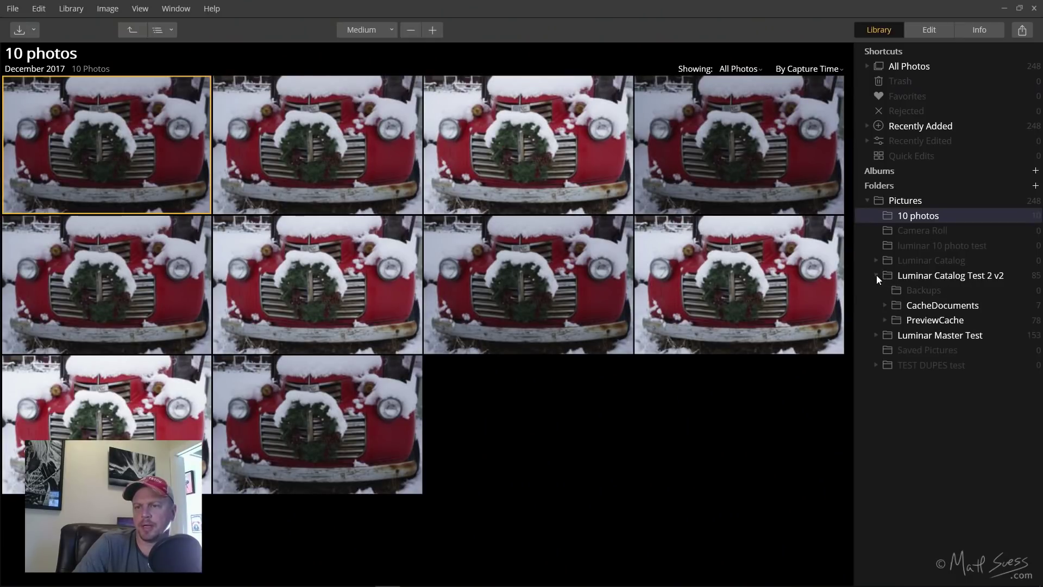
pyautogui.click(876, 335)
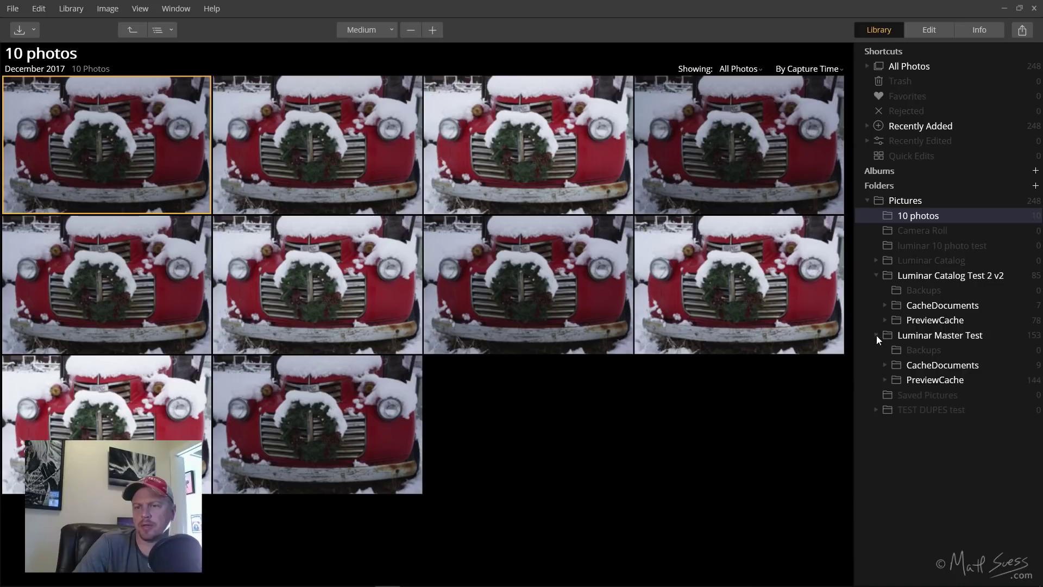
# View both catalogs' CacheDocuments and PreviewCache folders, ending on Luminar Master Test's 144-photo PreviewCache.
pyautogui.click(897, 307)
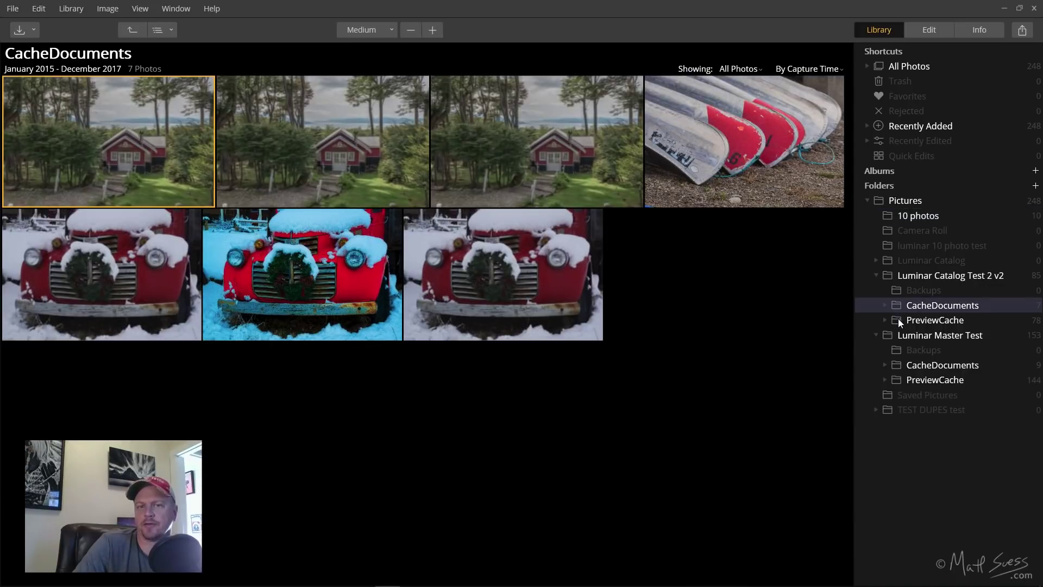
pyautogui.click(896, 320)
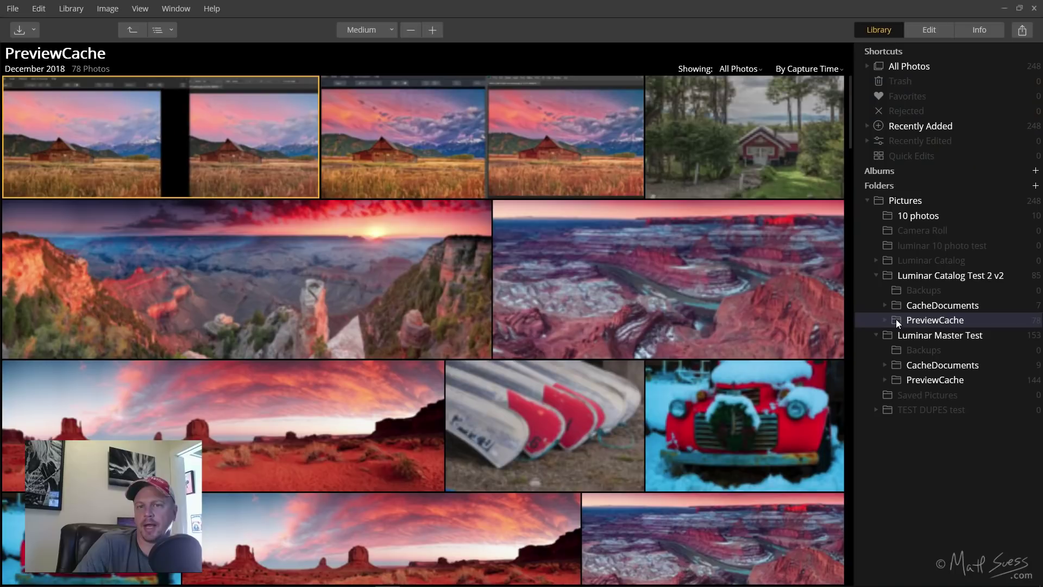
pyautogui.click(896, 365)
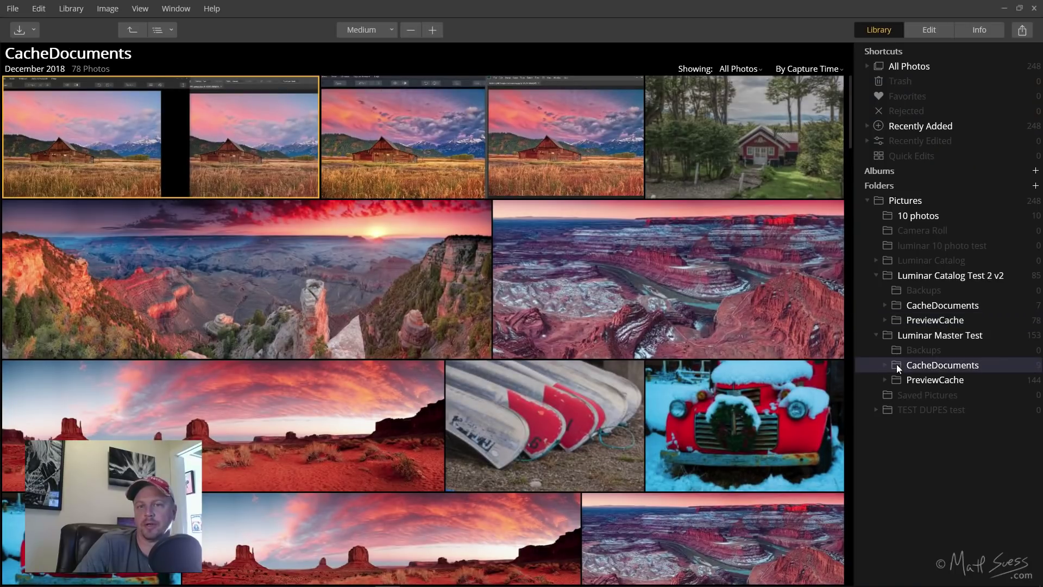
pyautogui.click(895, 379)
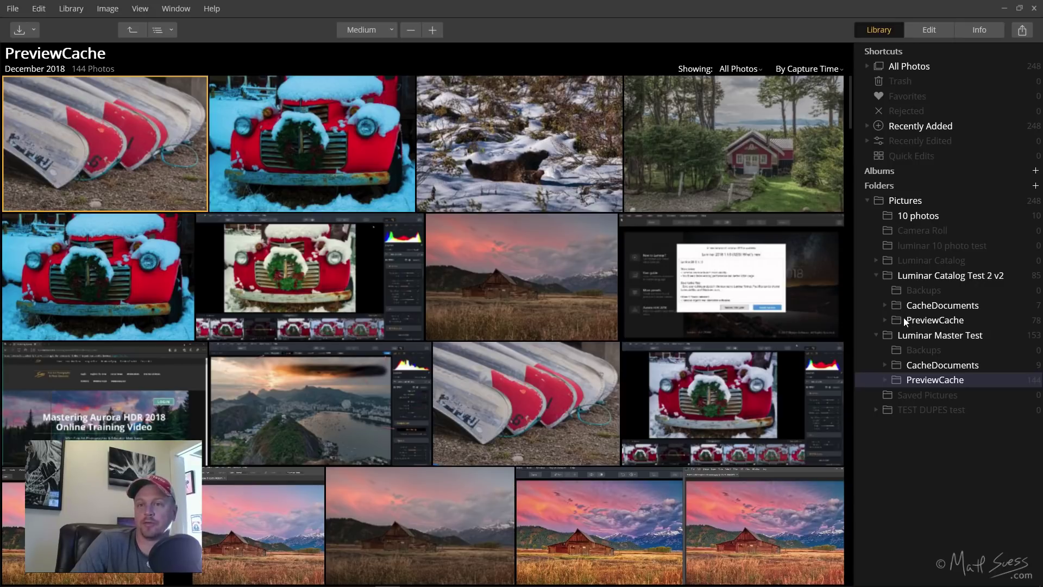
# Show All Photos (248), check the barn photo's file name under Info, then return to Library.
pyautogui.click(887, 66)
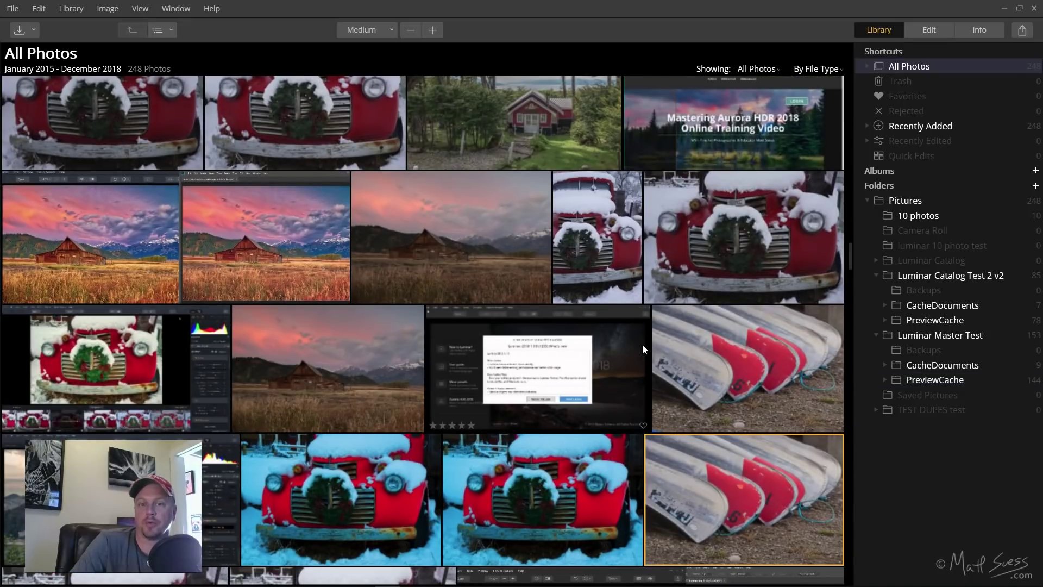
pyautogui.scroll(-1, 642, 349)
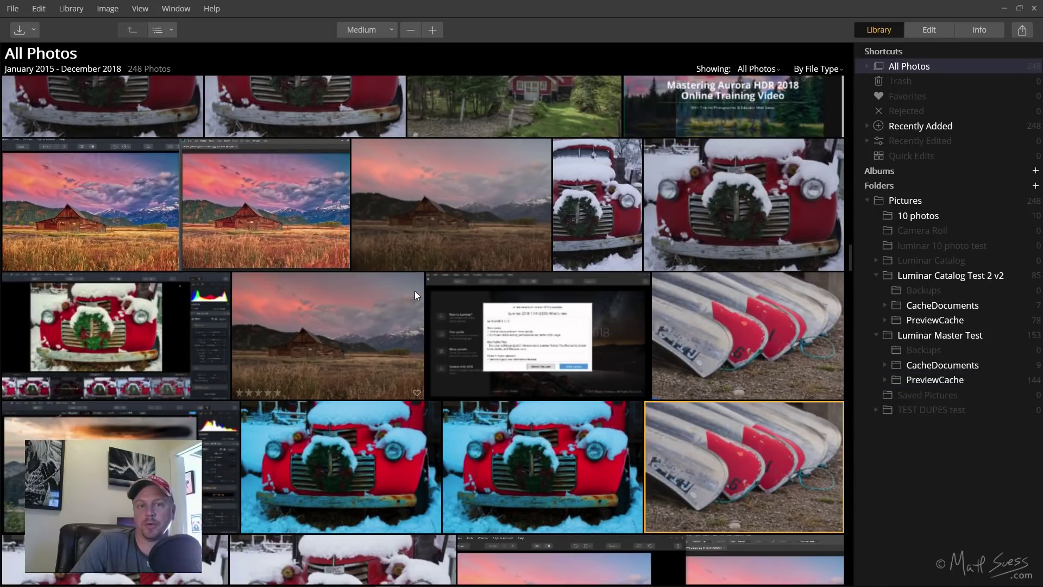
pyautogui.click(351, 330)
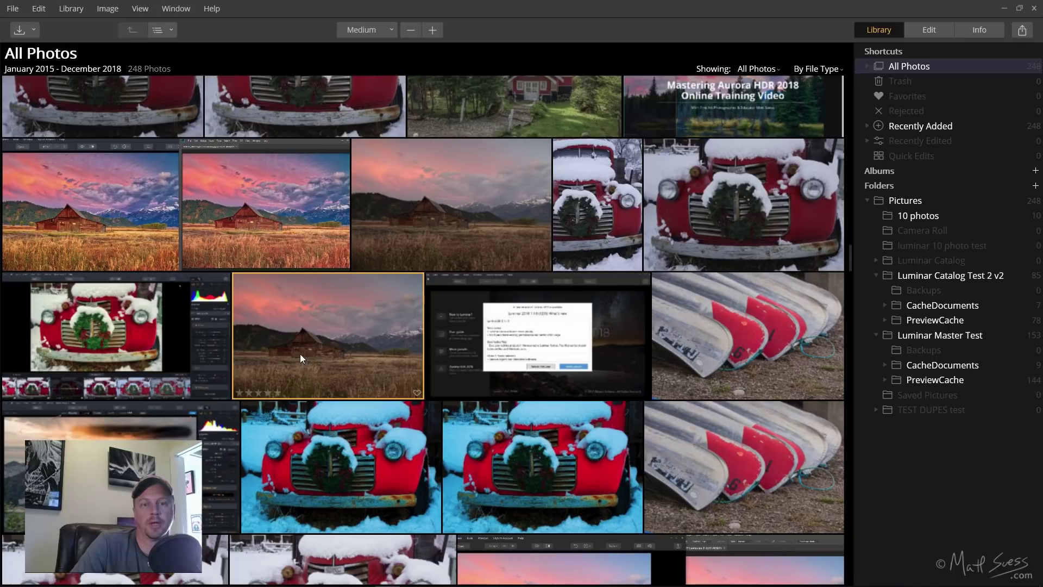
pyautogui.click(982, 31)
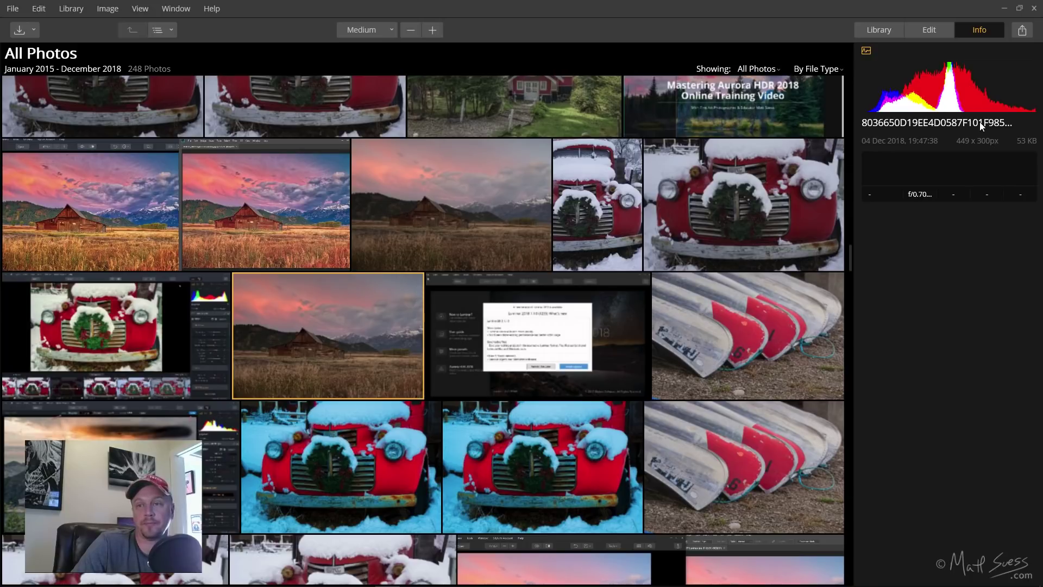
pyautogui.click(874, 31)
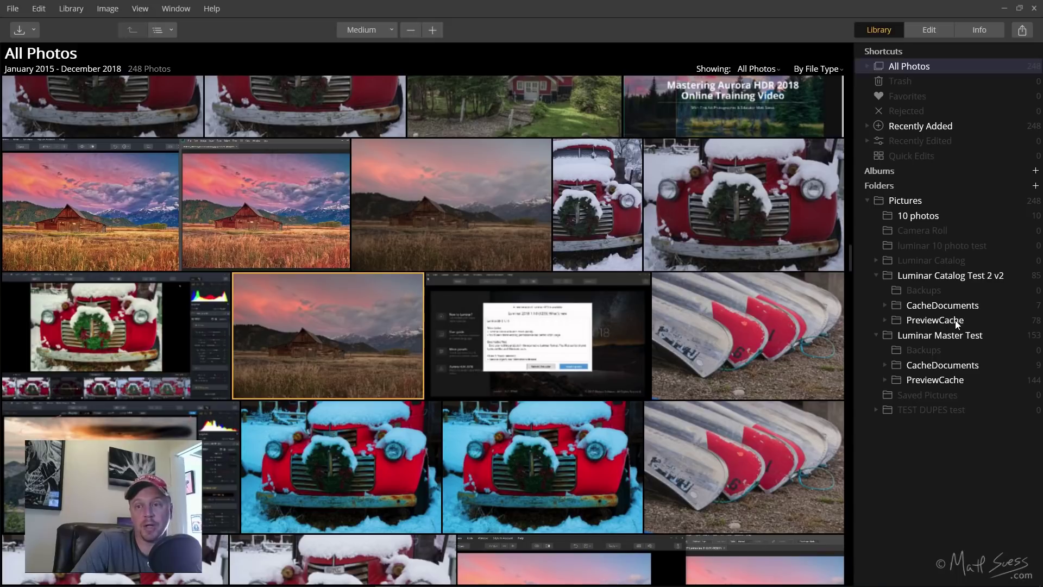
# Bring File Explorer forward and open Luminar Catalog Test 2 v2's CacheDocuments folder.
pyautogui.moveTo(110, 578)
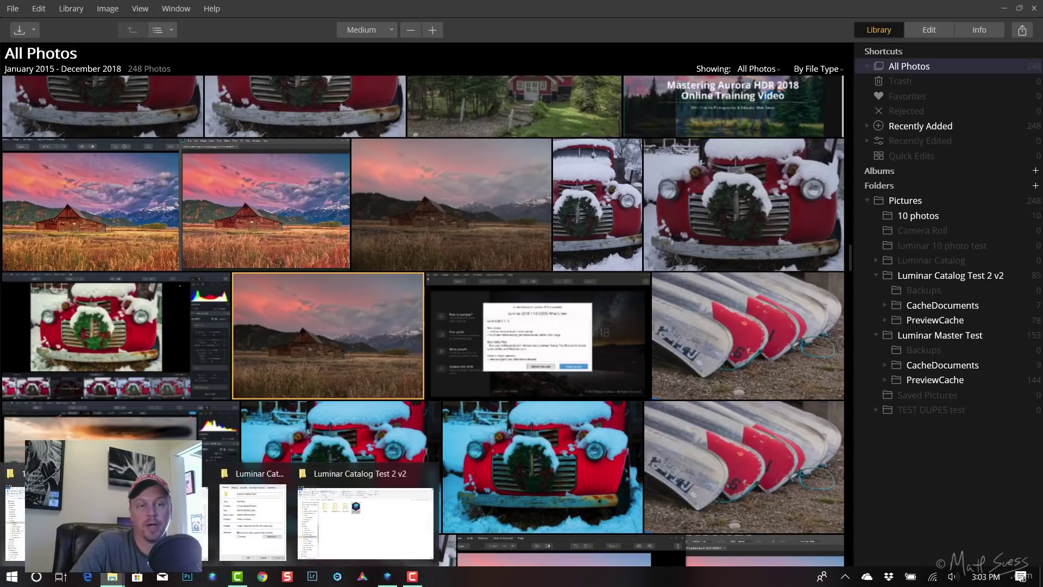
pyautogui.click(76, 560)
pyautogui.click(70, 358)
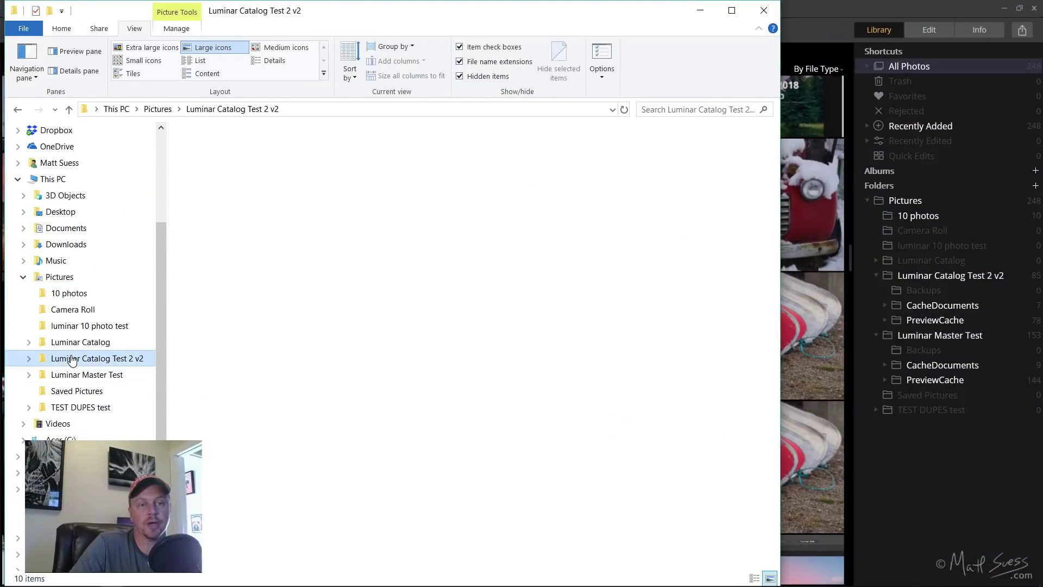
pyautogui.click(28, 358)
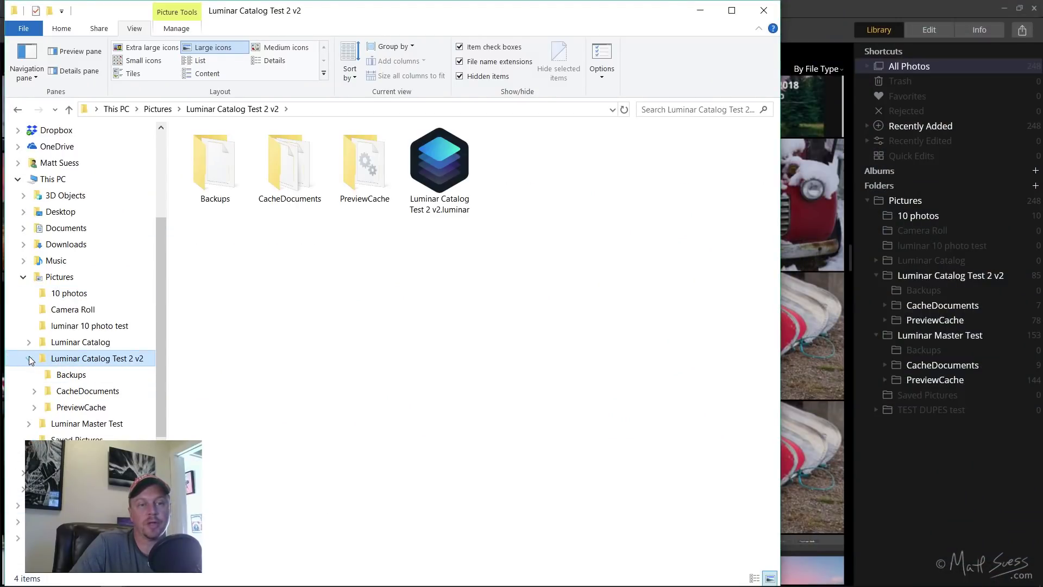
pyautogui.click(50, 391)
# Peek into a cache document's Contents folder, go back to CacheDocuments, and open resources.
pyautogui.doubleClick(217, 377)
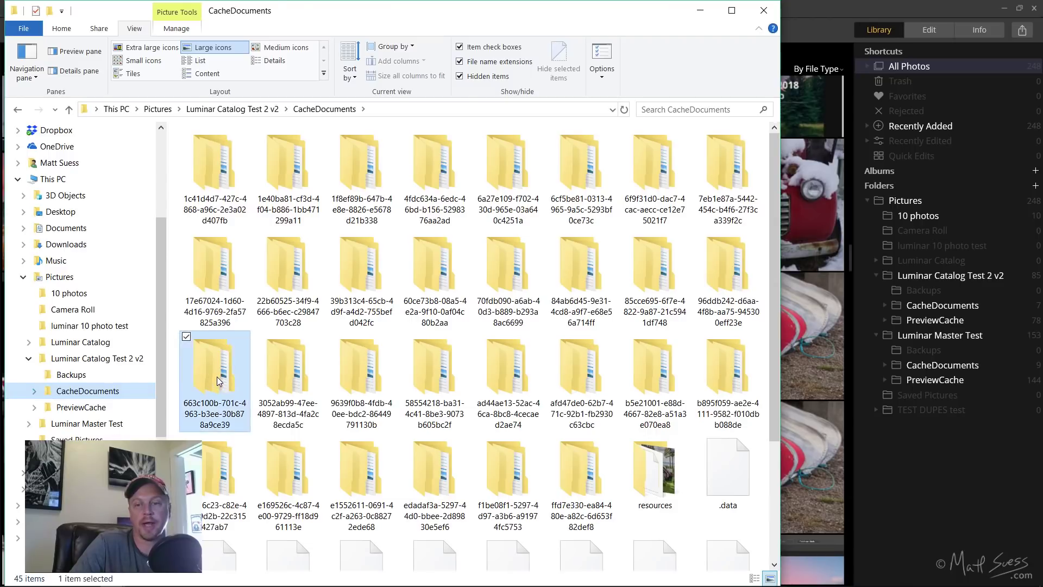
pyautogui.doubleClick(213, 163)
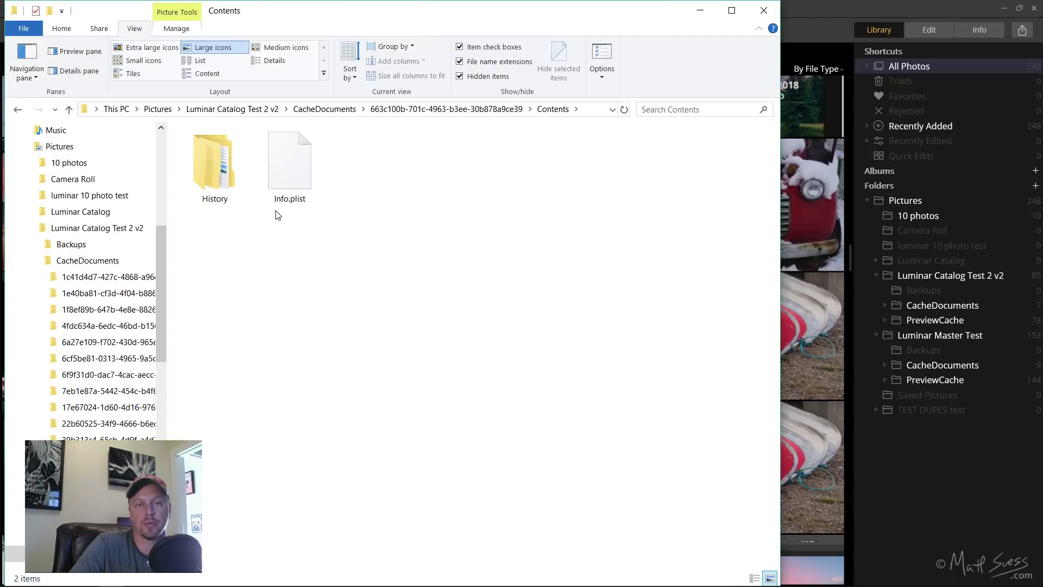
pyautogui.click(22, 111)
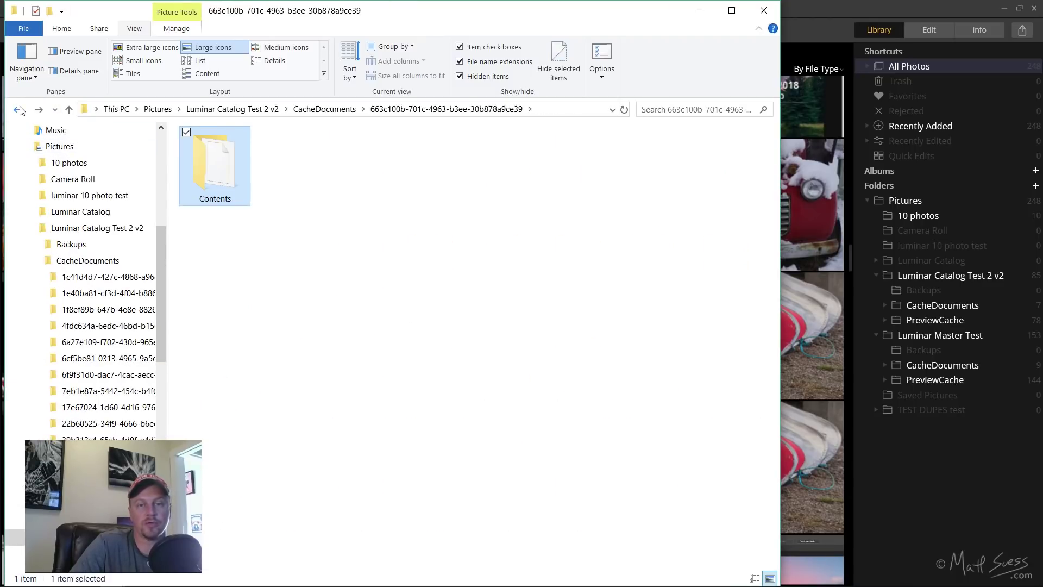
pyautogui.click(23, 112)
pyautogui.doubleClick(655, 469)
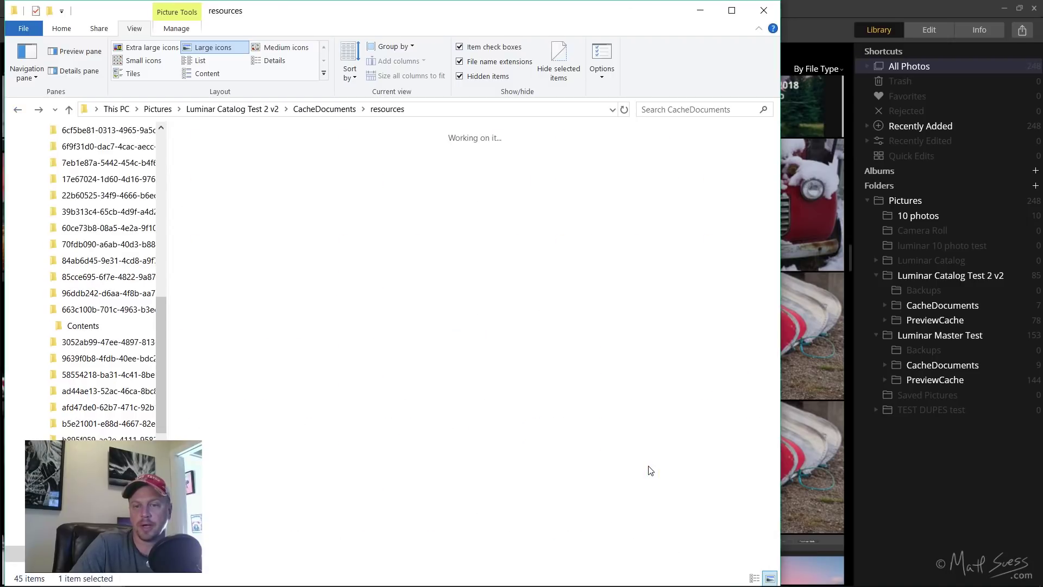